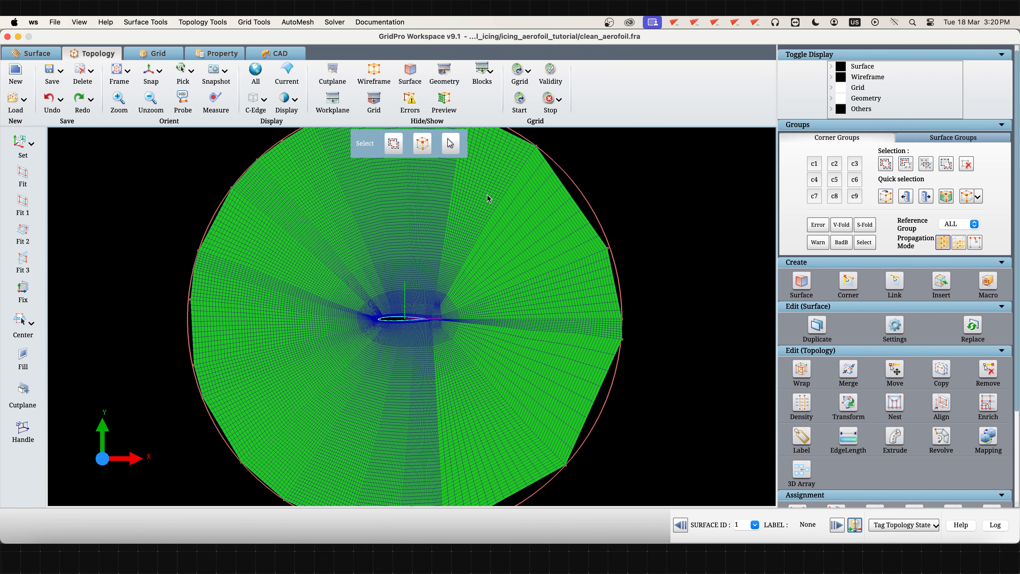
Hide the grid preview so that only the topology wireframe around the aerofoil is displayed
{"action": "left_click", "coordinate": [442, 100]}
{"action": "scroll", "coordinate": [466, 370], "scroll_direction": "up", "scroll_amount": 1}
{"action": "scroll", "coordinate": [466, 370], "scroll_direction": "up", "scroll_amount": 8}
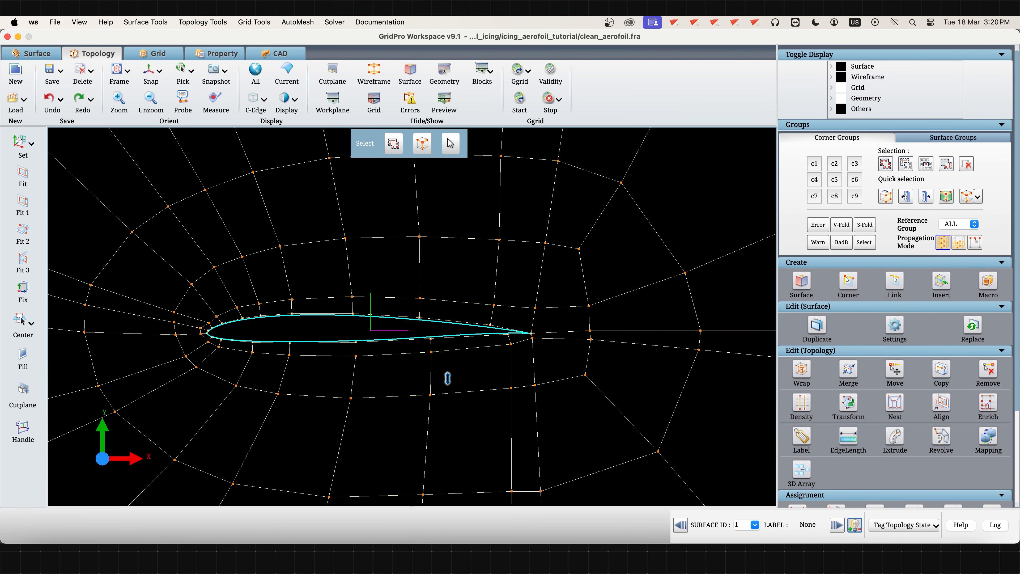
Load the surface file upper.lin from the icing_aerofoil_tutorial folder
{"action": "left_click", "coordinate": [19, 54]}
{"action": "left_click", "coordinate": [16, 108]}
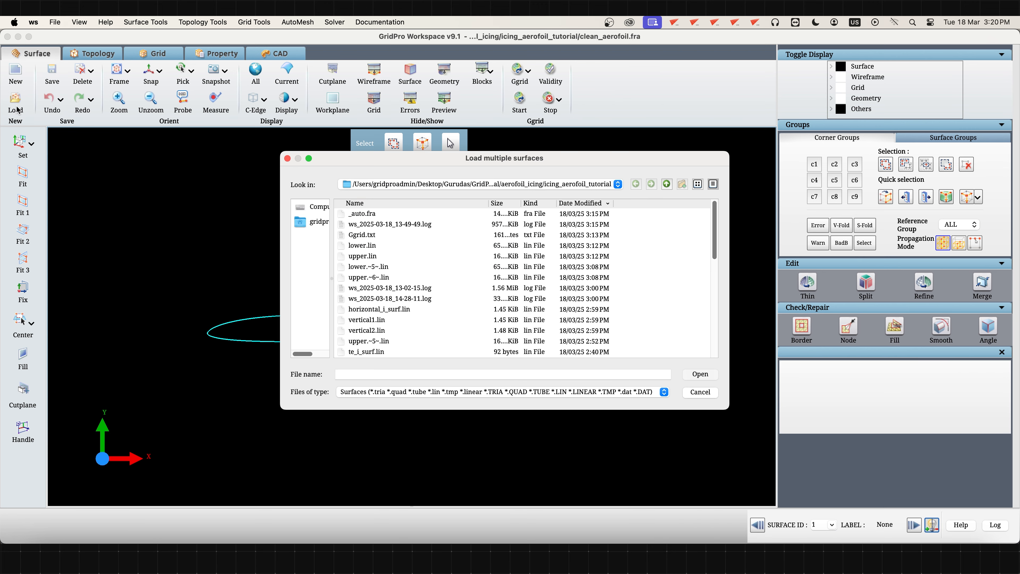
{"action": "type", "text": "upper.lin"}
{"action": "left_click", "coordinate": [378, 385]}
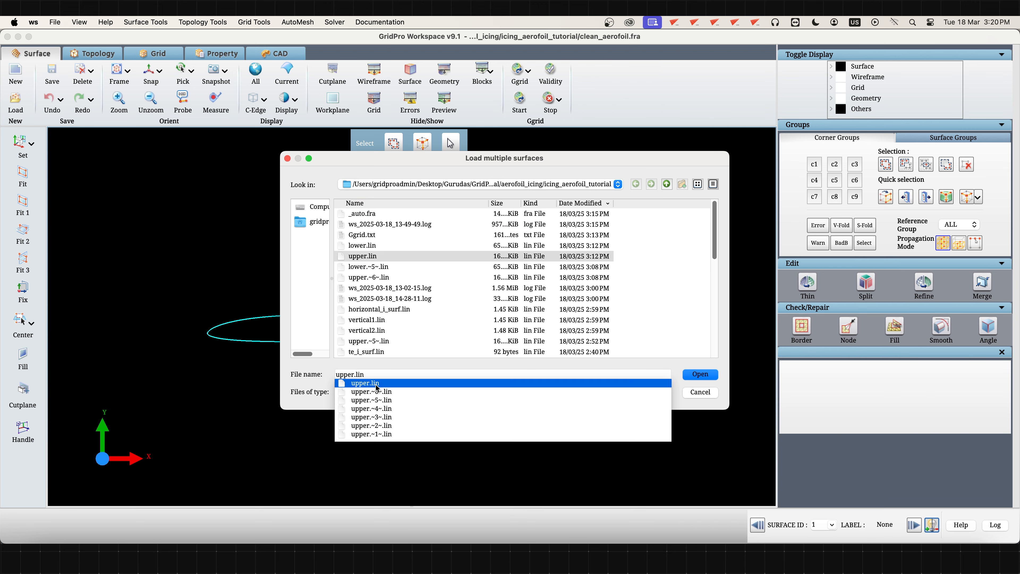
{"action": "left_click", "coordinate": [705, 374]}
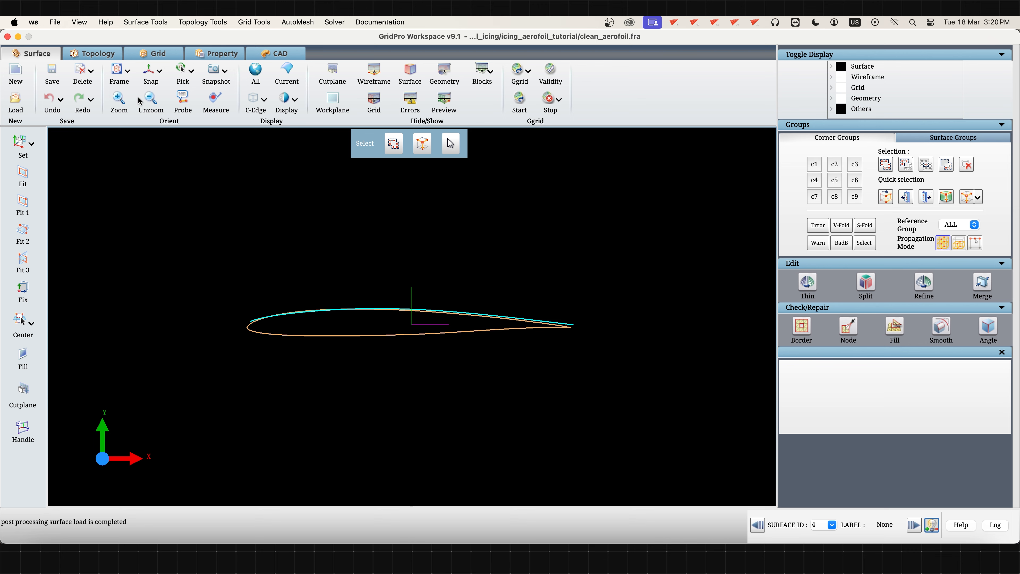
Load the surface file lower.lin from the same folder
{"action": "left_click", "coordinate": [16, 101]}
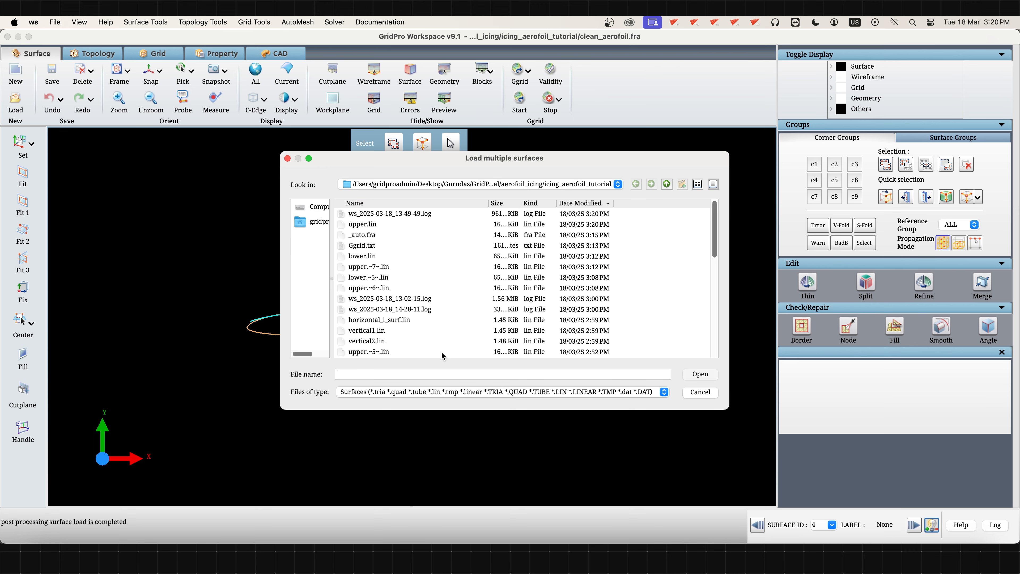
{"action": "type", "text": "low"}
{"action": "left_click", "coordinate": [628, 384]}
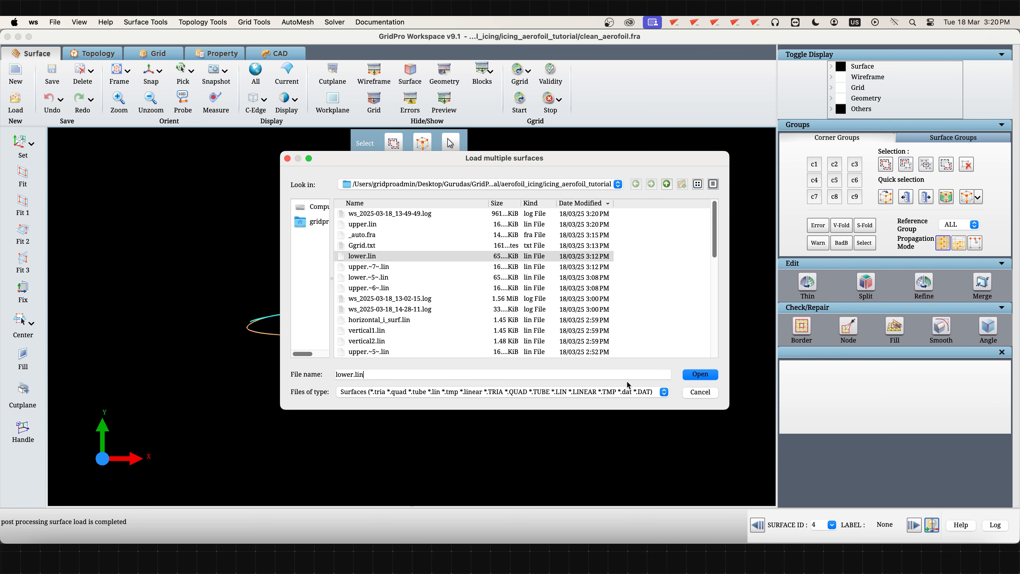
{"action": "left_click", "coordinate": [692, 375]}
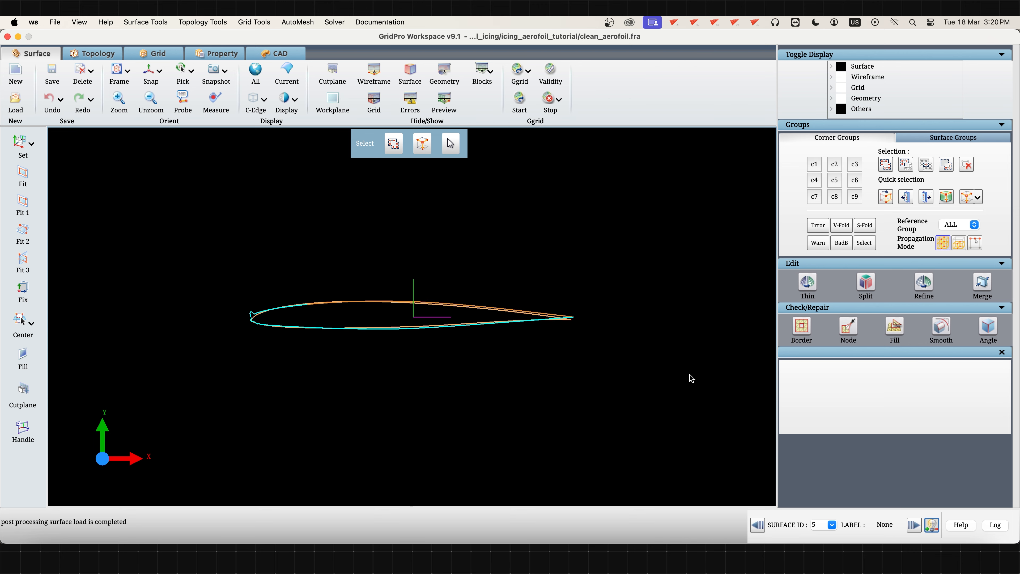
Make the clean aerofoil surface 1 (airfoil.lin) current in the topology and delete it
{"action": "left_click", "coordinate": [91, 56]}
{"action": "scroll", "coordinate": [358, 356], "scroll_direction": "up", "scroll_amount": 6}
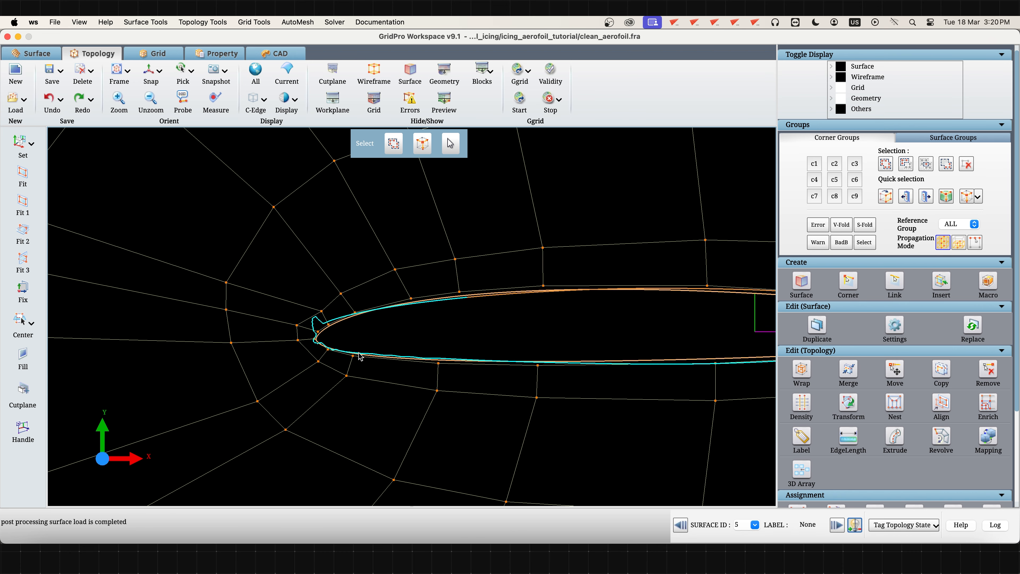
{"action": "scroll", "coordinate": [359, 353], "scroll_direction": "up", "scroll_amount": 3}
{"action": "left_click", "coordinate": [678, 527]}
{"action": "left_click", "coordinate": [678, 527]}
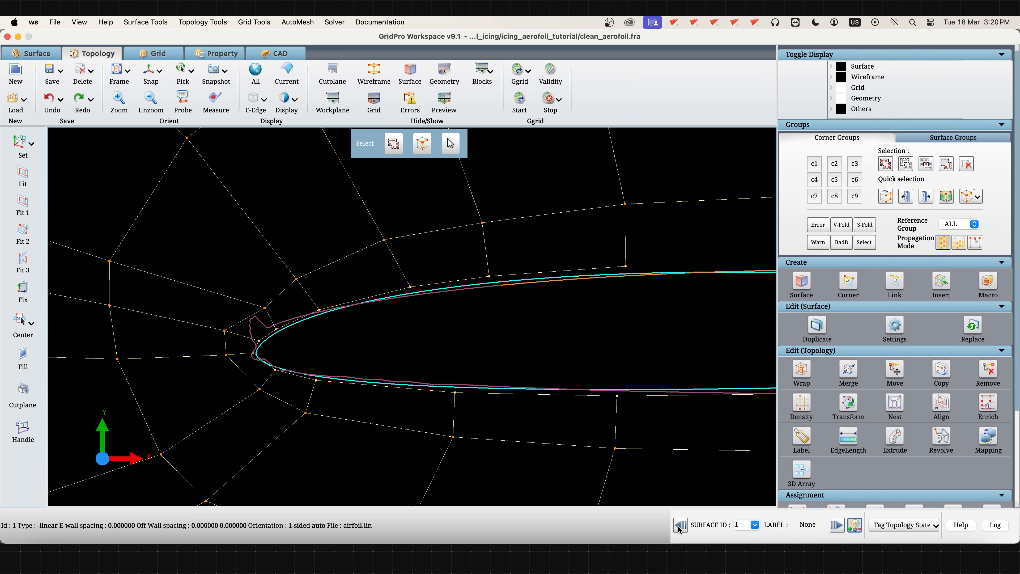
{"action": "left_click", "coordinate": [89, 71]}
{"action": "mouse_move", "coordinate": [109, 109]}
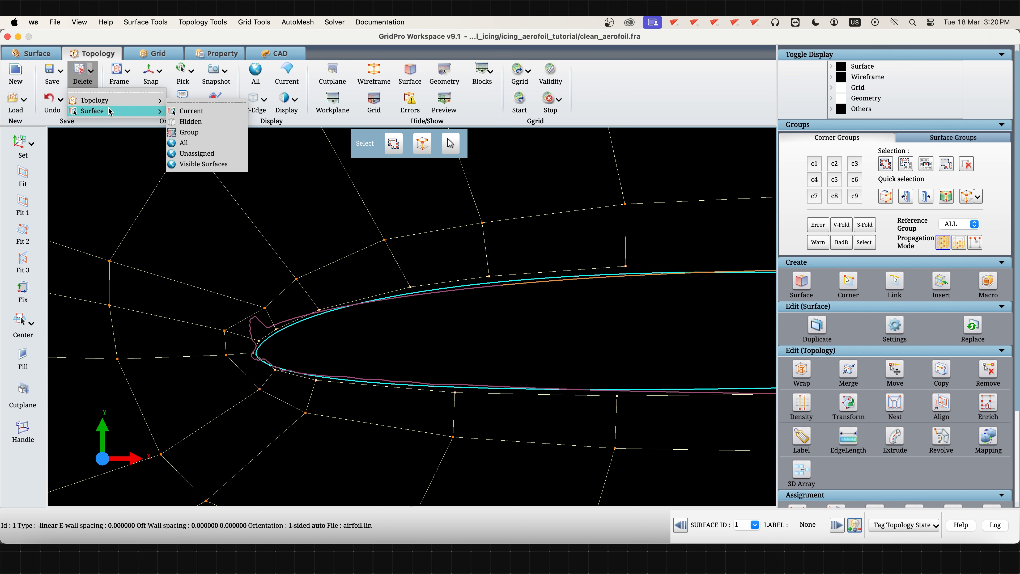
{"action": "left_click", "coordinate": [183, 110]}
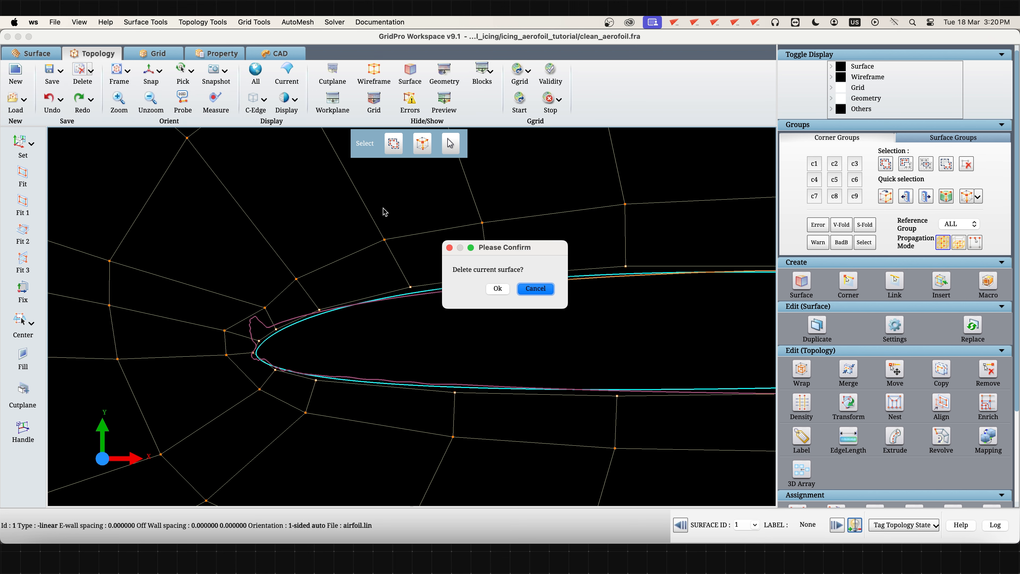
{"action": "left_click", "coordinate": [498, 289]}
Display only surface 4 (upper.lin) and assign the corners of group c1 to it
{"action": "scroll", "coordinate": [469, 360], "scroll_direction": "down", "scroll_amount": 5}
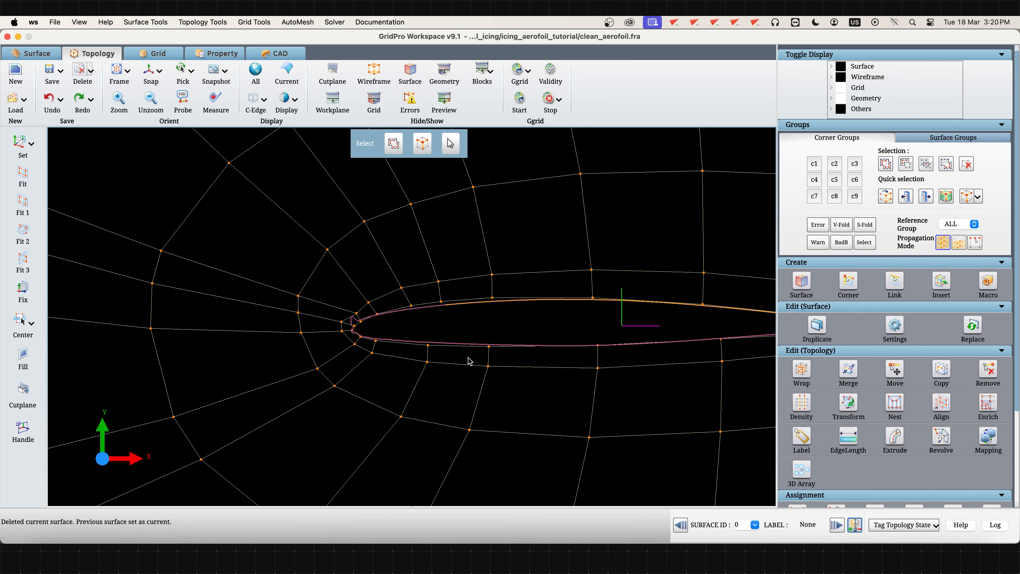
{"action": "middle_click_drag", "start_coordinate": [521, 326], "coordinate": [351, 326]}
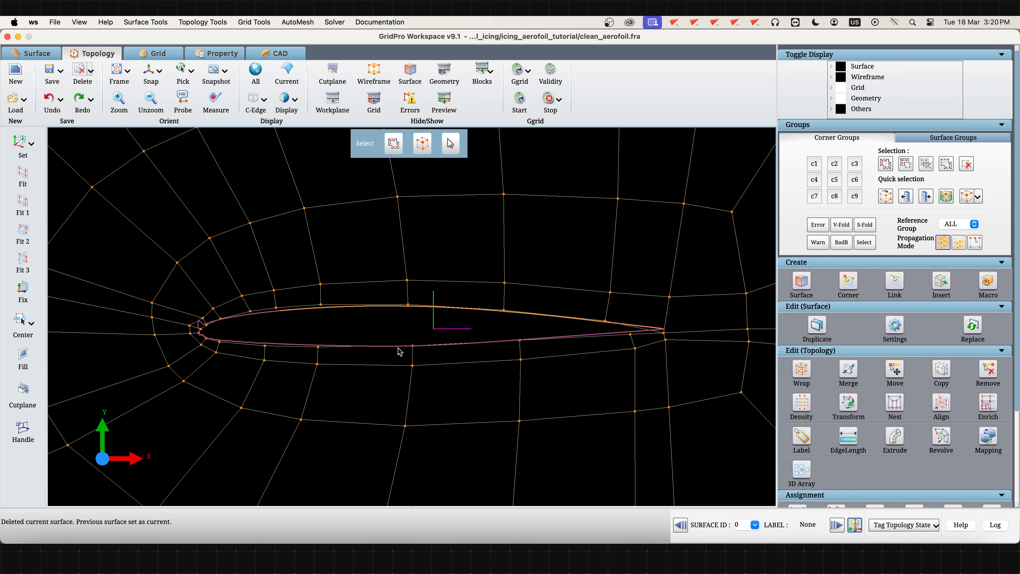
{"action": "scroll", "coordinate": [296, 334], "scroll_direction": "up", "scroll_amount": 5}
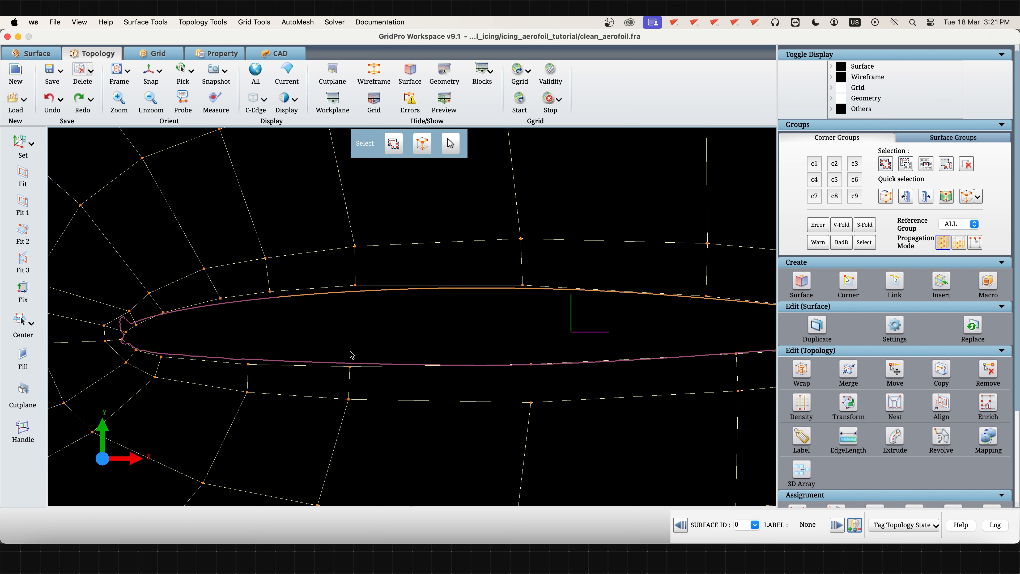
{"action": "left_click", "coordinate": [814, 166]}
{"action": "left_click", "coordinate": [836, 527]}
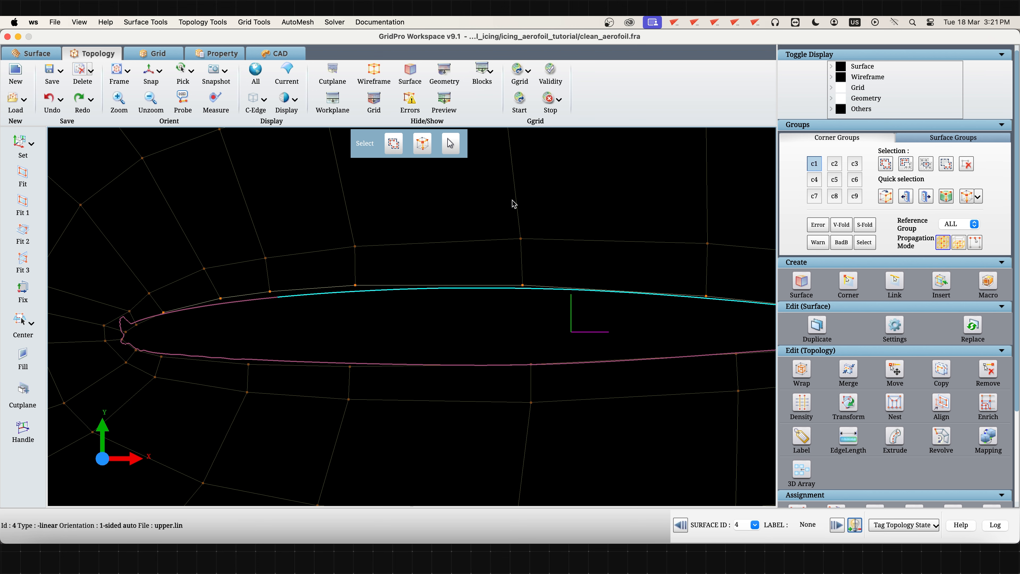
{"action": "left_click", "coordinate": [296, 75]}
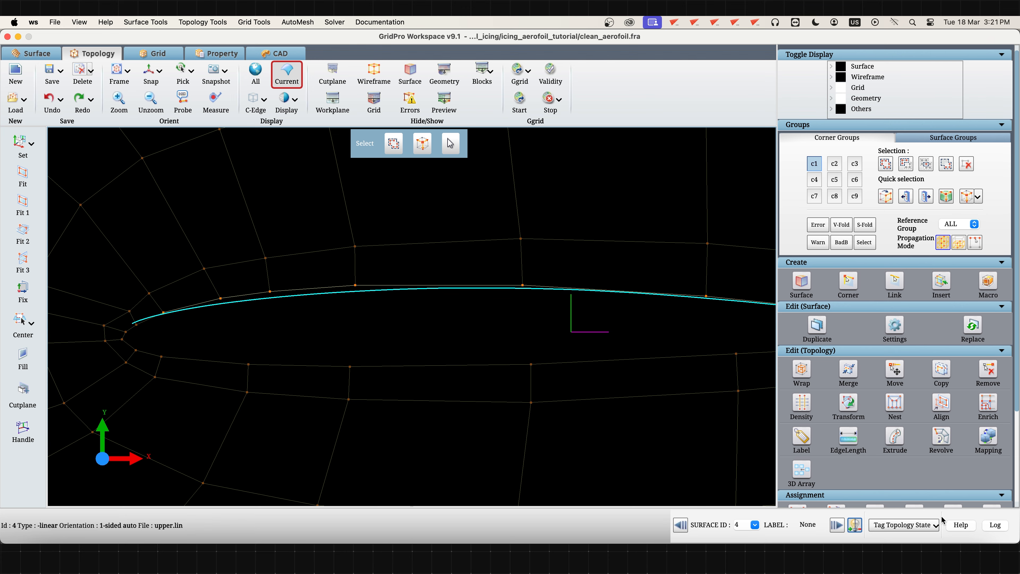
{"action": "scroll", "coordinate": [930, 488], "scroll_direction": "down", "scroll_amount": 5}
{"action": "left_click", "coordinate": [913, 398]}
{"action": "scroll", "coordinate": [517, 433], "scroll_direction": "down", "scroll_amount": 5}
{"action": "left_click_drag", "start_coordinate": [669, 422], "coordinate": [305, 262]}
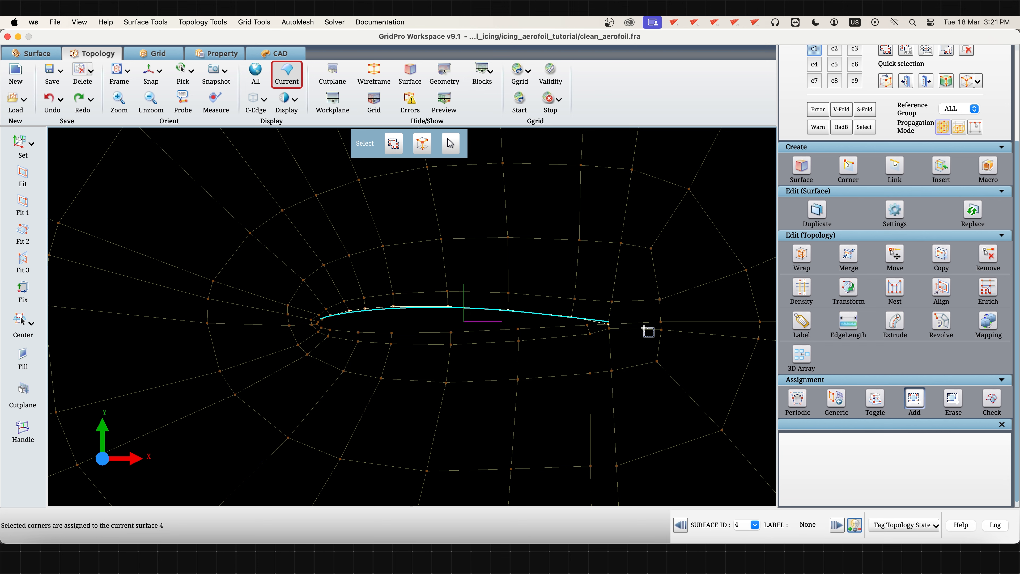
Make surface 5 (lower.lin) current and assign the corners of group c2 to it
{"action": "left_click", "coordinate": [837, 524]}
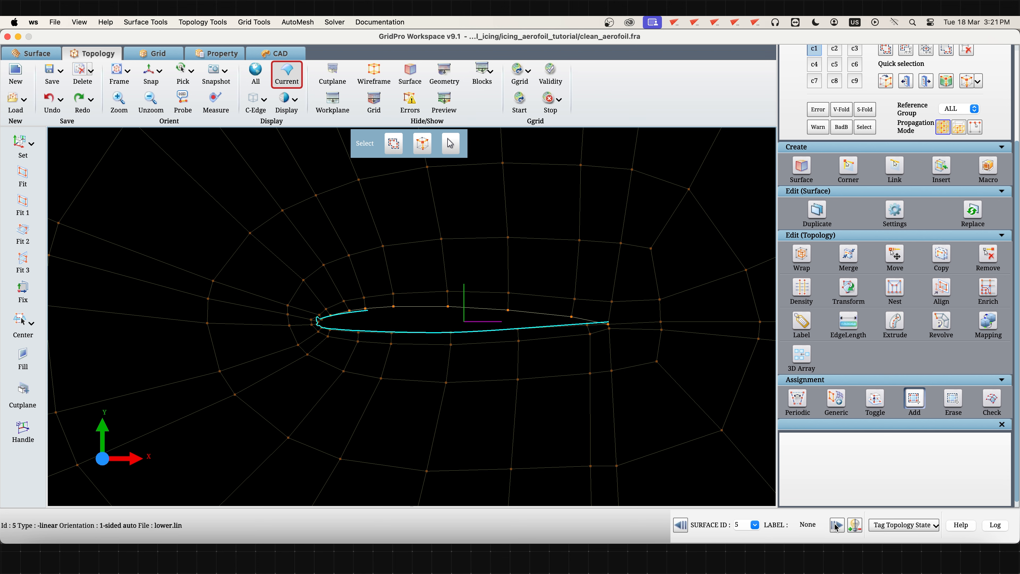
{"action": "scroll", "coordinate": [852, 204], "scroll_direction": "up", "scroll_amount": 3}
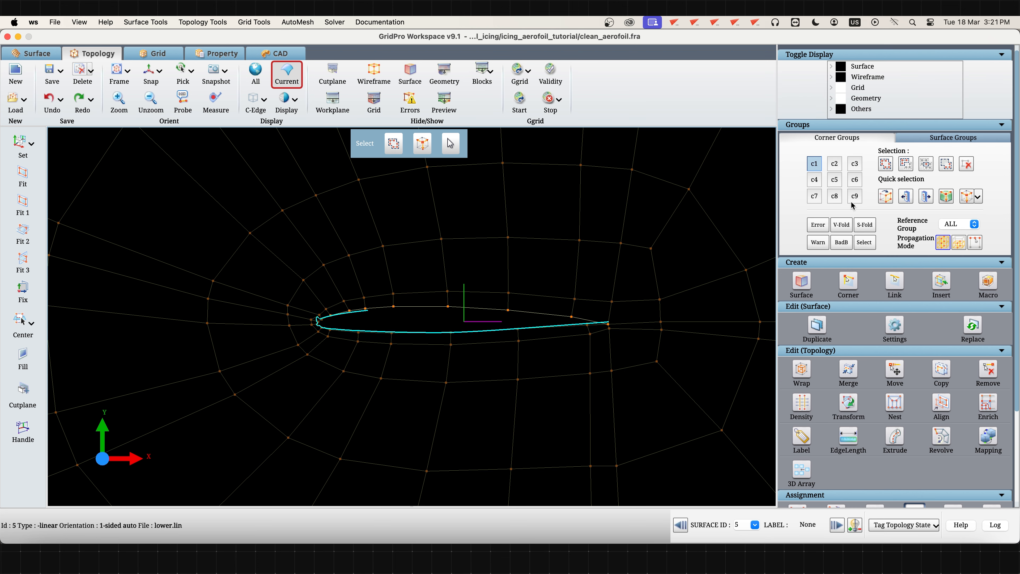
{"action": "left_click", "coordinate": [835, 164]}
{"action": "scroll", "coordinate": [578, 360], "scroll_direction": "up", "scroll_amount": 5}
{"action": "middle_click_drag", "start_coordinate": [543, 355], "coordinate": [468, 354]}
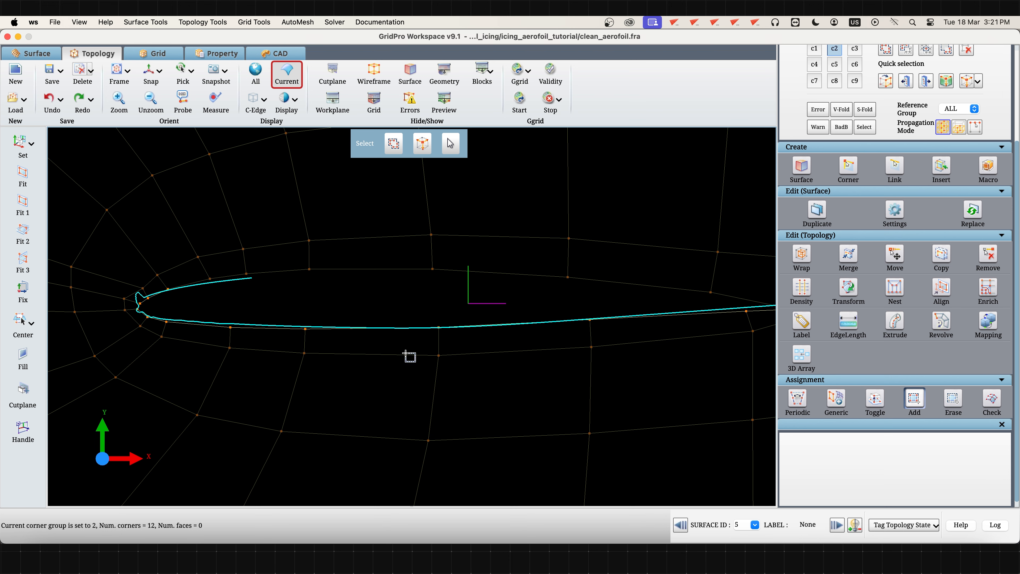
{"action": "scroll", "coordinate": [148, 257], "scroll_direction": "down", "scroll_amount": 2}
{"action": "left_click_drag", "start_coordinate": [145, 245], "coordinate": [747, 388]}
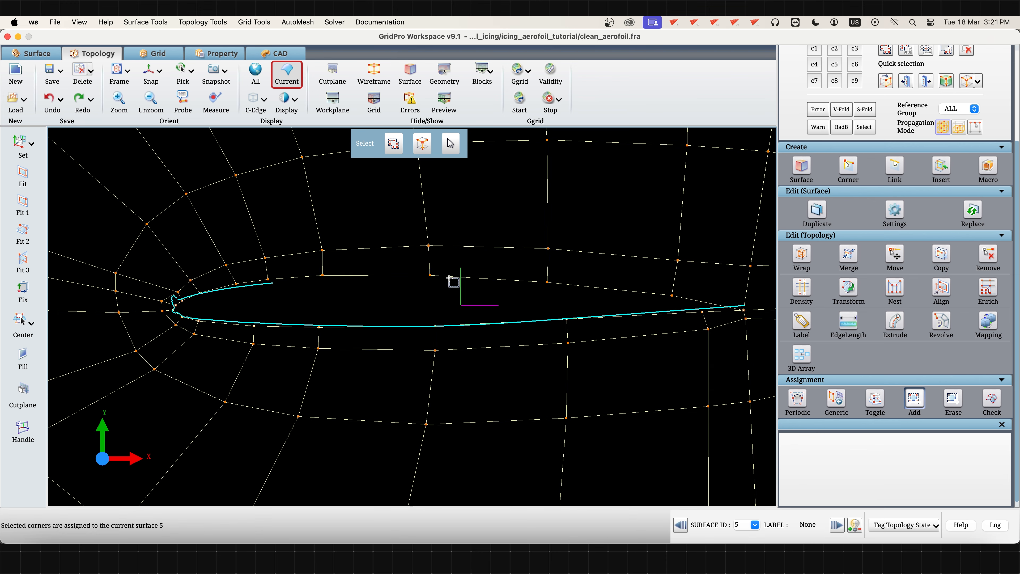
Check the corner assignments of surface 5 (lower.lin) and surface 4 (upper.lin)
{"action": "scroll", "coordinate": [456, 285], "scroll_direction": "up", "scroll_amount": 2}
{"action": "left_click", "coordinate": [1000, 393]}
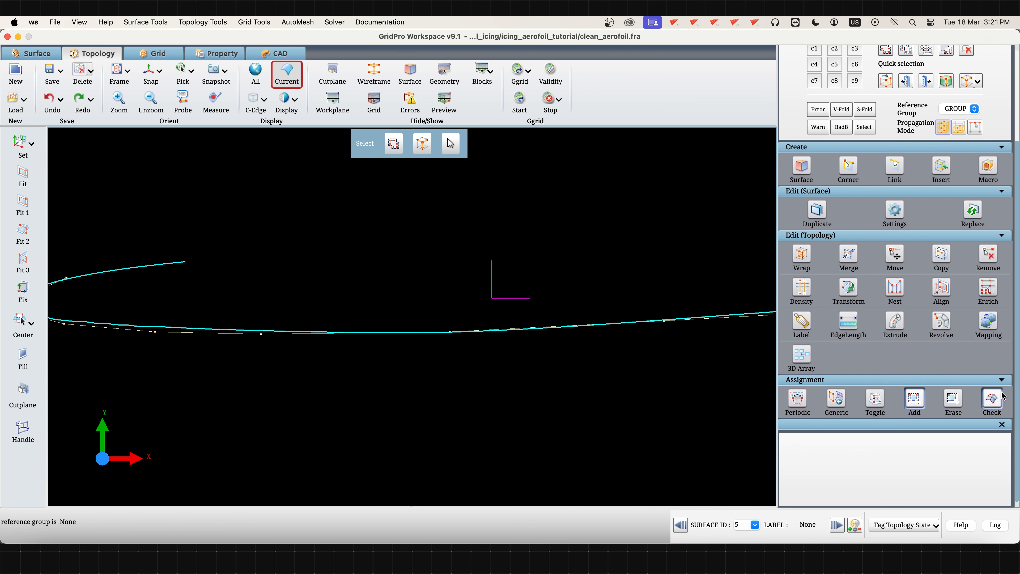
{"action": "scroll", "coordinate": [605, 414], "scroll_direction": "down", "scroll_amount": 3}
{"action": "middle_click_drag", "start_coordinate": [605, 414], "coordinate": [582, 431]}
{"action": "left_click", "coordinate": [684, 528]}
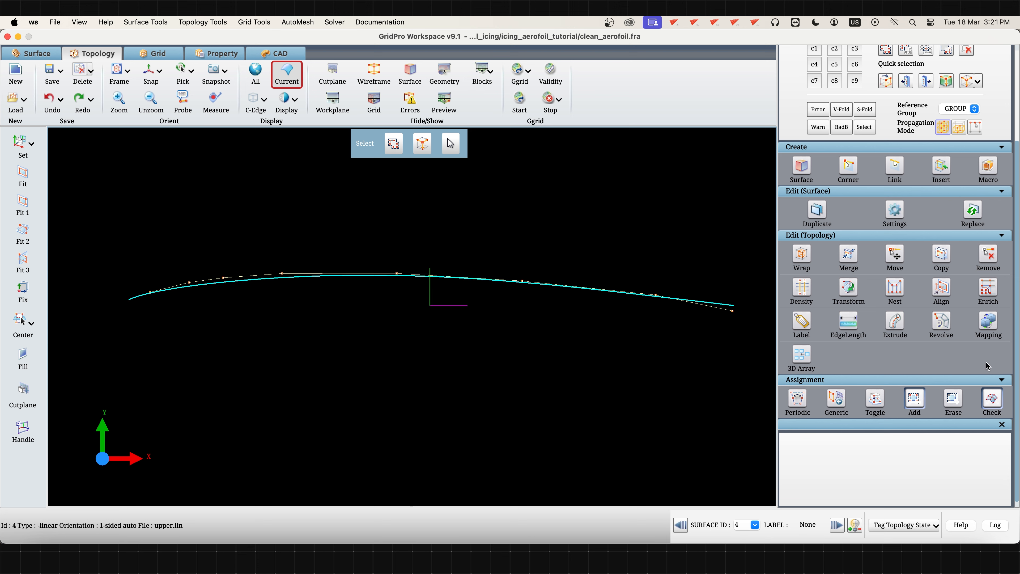
{"action": "left_click", "coordinate": [991, 397]}
Display all surfaces again and check the validity of the topology
{"action": "scroll", "coordinate": [915, 352], "scroll_direction": "up", "scroll_amount": 5}
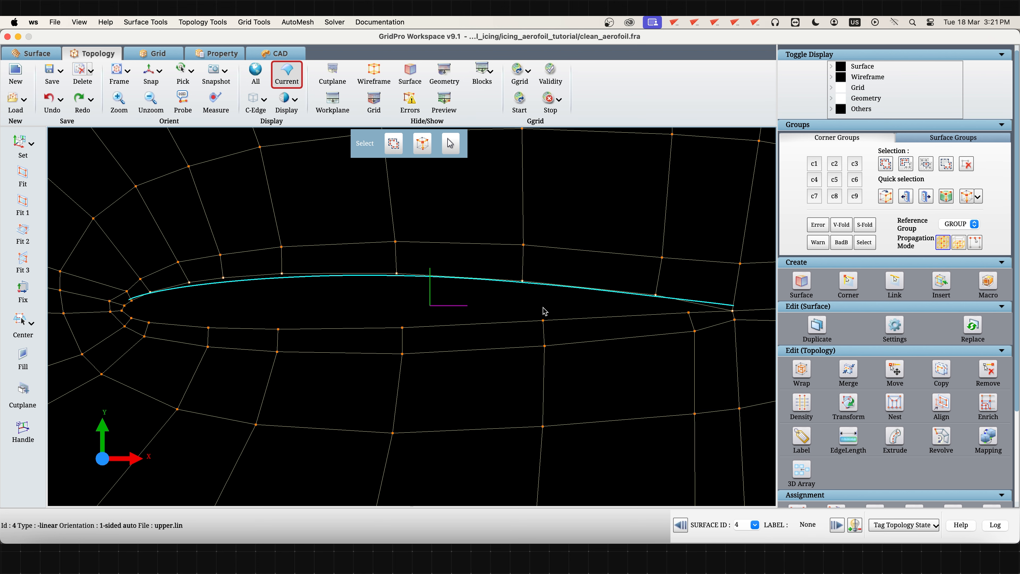
{"action": "scroll", "coordinate": [544, 311], "scroll_direction": "down", "scroll_amount": 5}
{"action": "left_click", "coordinate": [292, 73]}
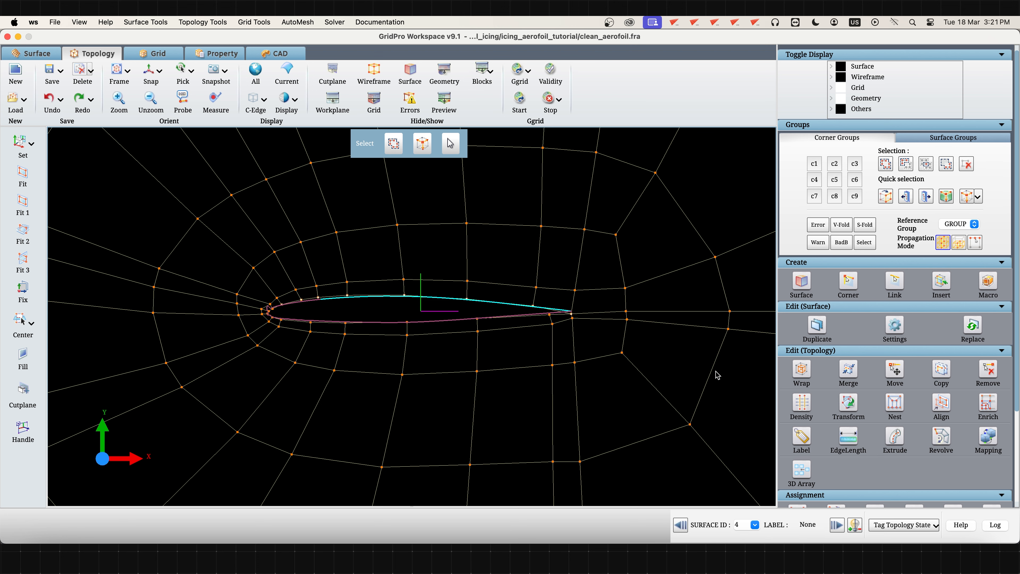
{"action": "left_click", "coordinate": [549, 77]}
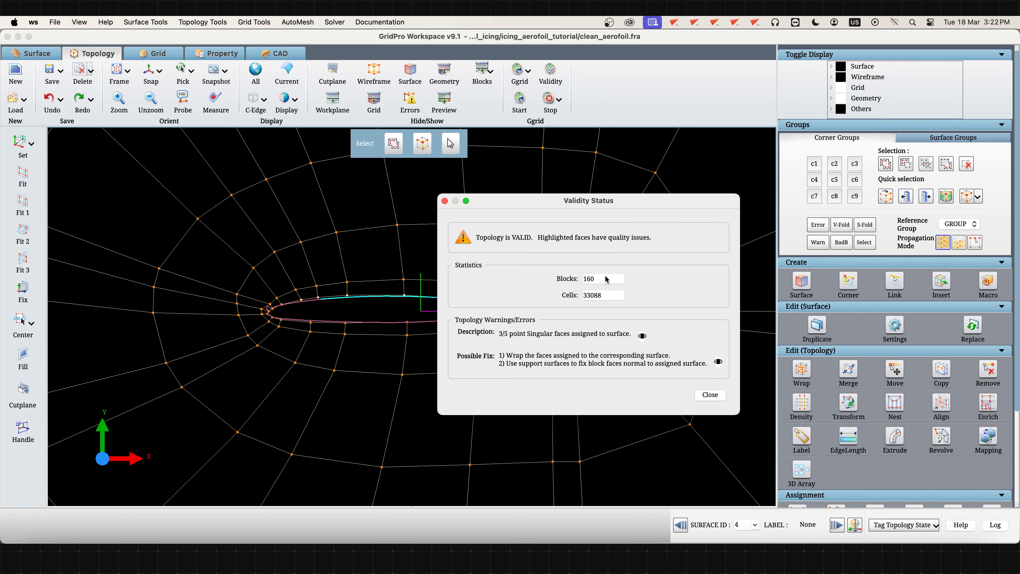
{"action": "left_click", "coordinate": [718, 395]}
Start the Ggrid grid generation with clean.tmp as the grid output file
{"action": "scroll", "coordinate": [629, 405], "scroll_direction": "up", "scroll_amount": 10}
{"action": "scroll", "coordinate": [577, 392], "scroll_direction": "up", "scroll_amount": 1}
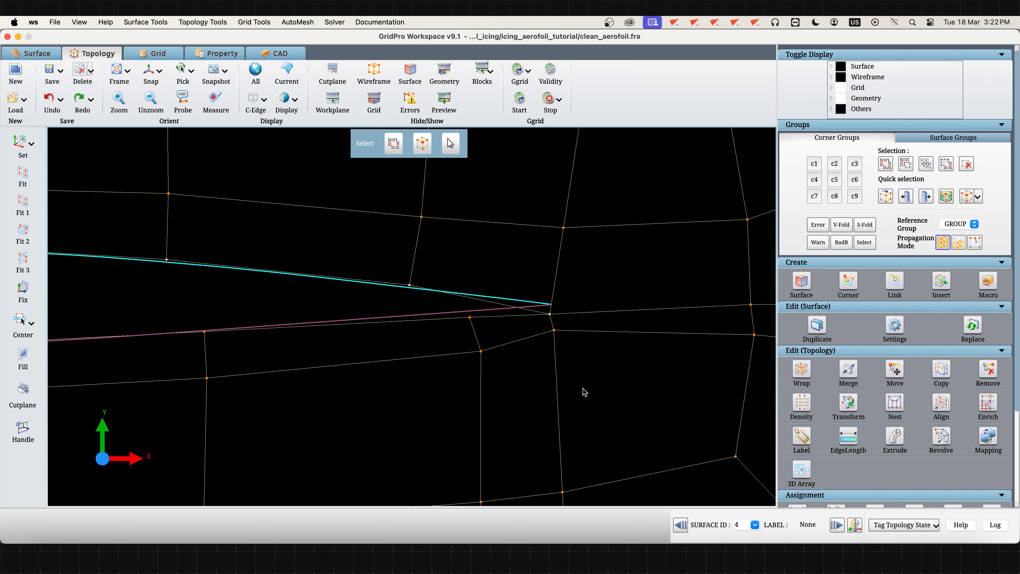
{"action": "left_click", "coordinate": [516, 103]}
{"action": "left_click", "coordinate": [562, 288]}
{"action": "key", "text": "BackSpace"}
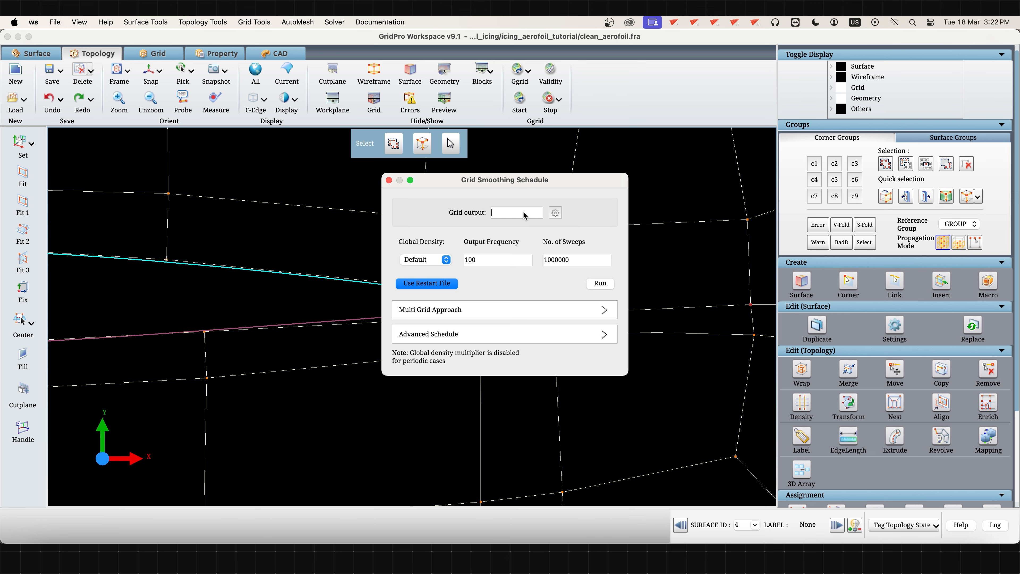
{"action": "type", "text": "clean.tmp"}
{"action": "left_click", "coordinate": [600, 284]}
{"action": "left_click", "coordinate": [444, 289]}
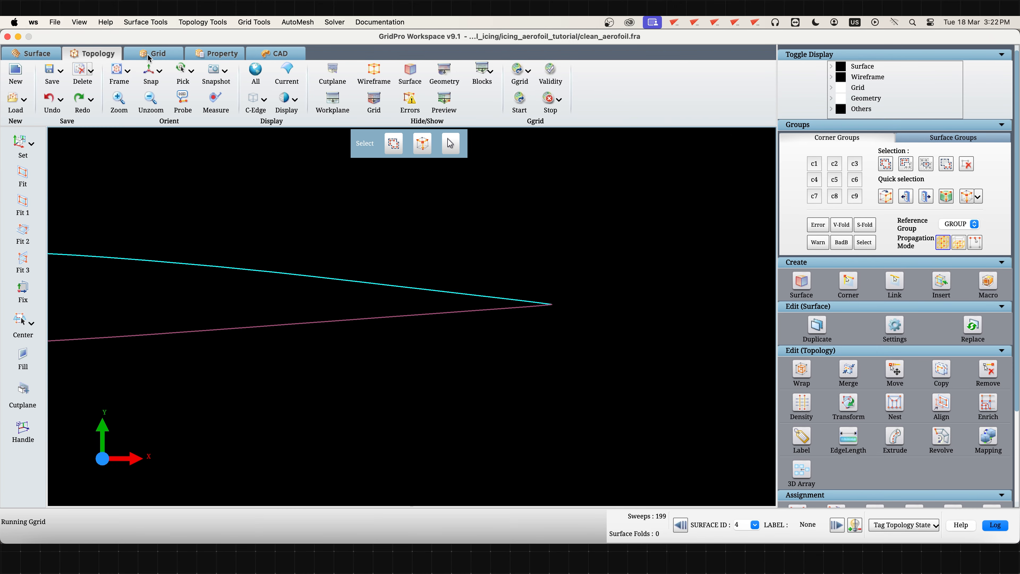
Load the generated grid clean.tmp and hide the surfaces
{"action": "left_click", "coordinate": [15, 103]}
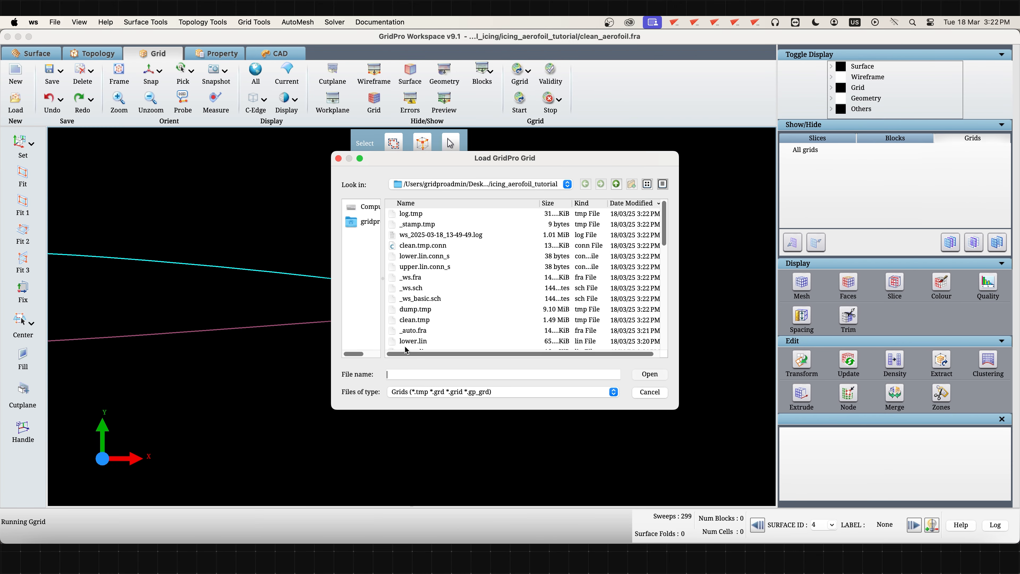
{"action": "type", "text": "clean.tmp"}
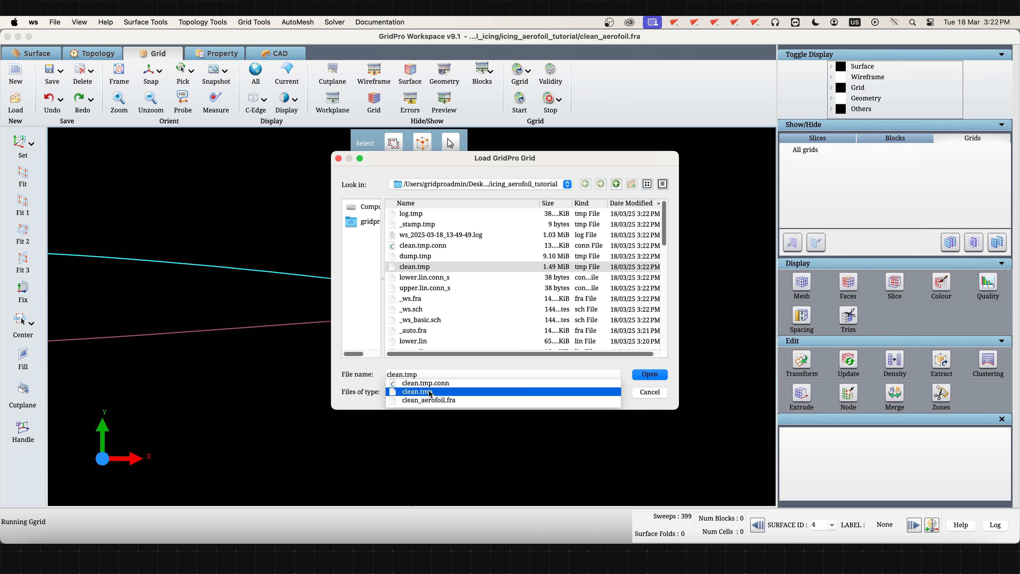
{"action": "left_click", "coordinate": [429, 392]}
{"action": "key", "text": "Return"}
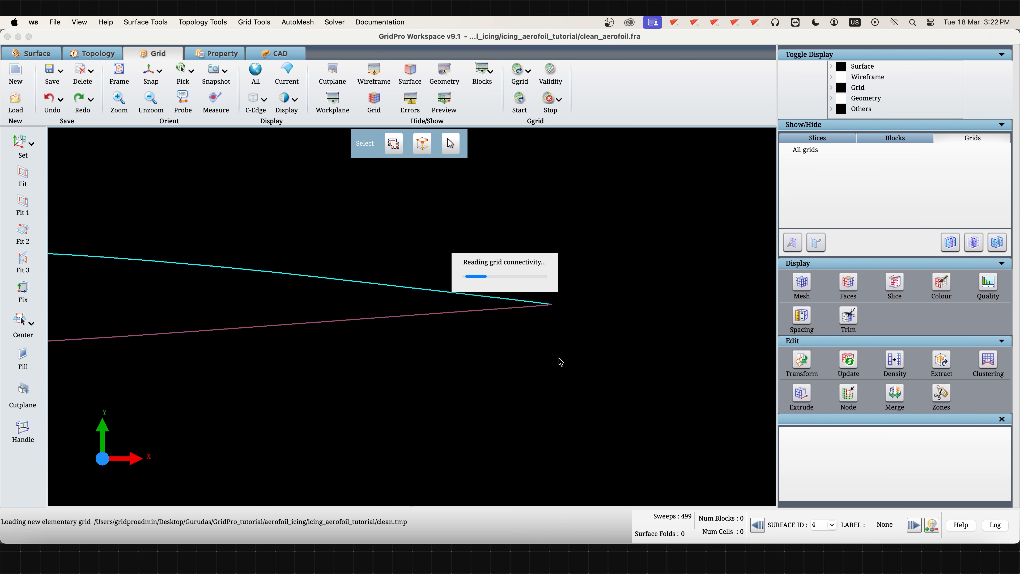
{"action": "left_click", "coordinate": [413, 88]}
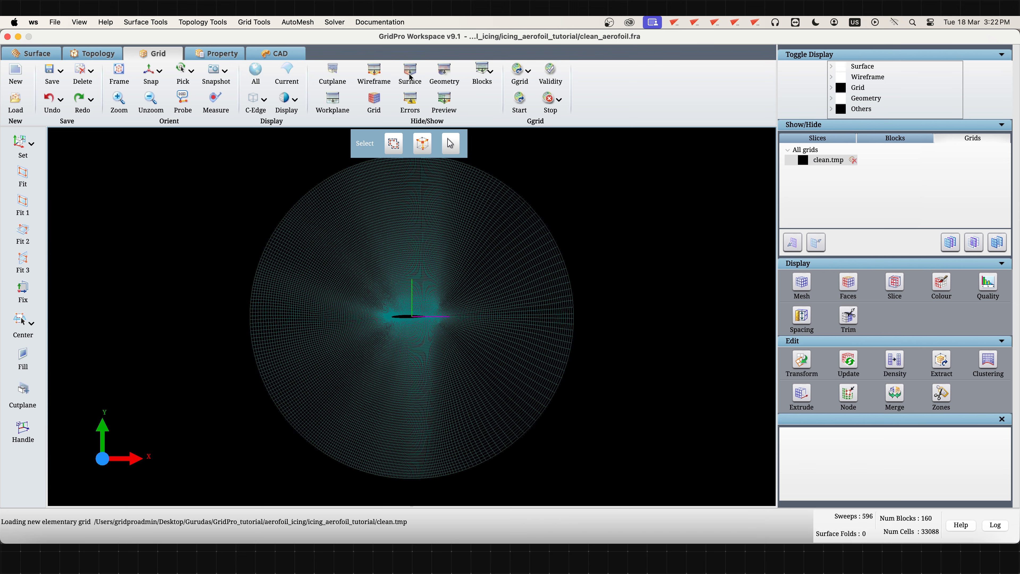
Examine the grid near the iced leading edge and open the quality parameters of clean.tmp
{"action": "scroll", "coordinate": [418, 347], "scroll_direction": "up", "scroll_amount": 10}
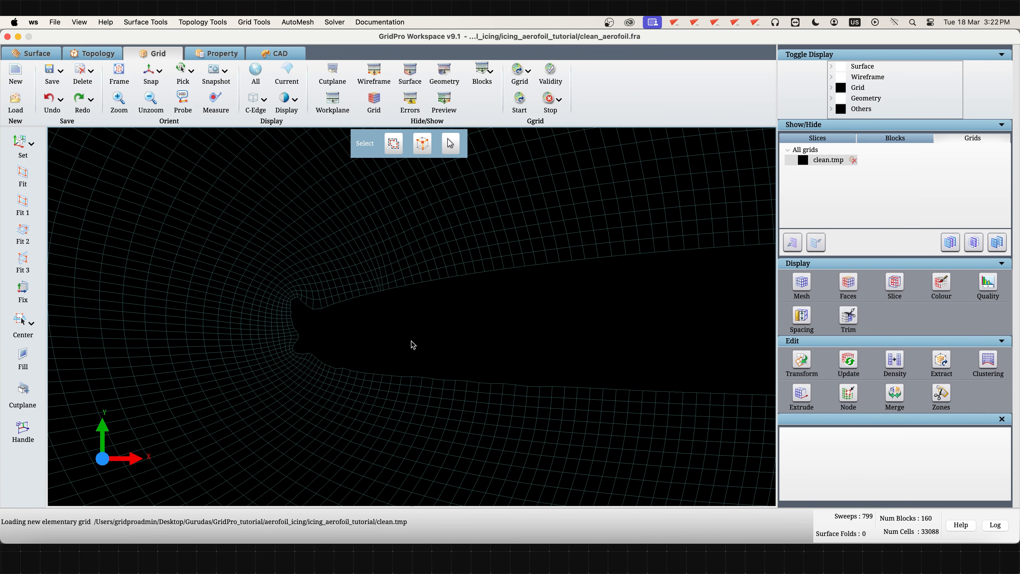
{"action": "left_click", "coordinate": [989, 282]}
{"action": "scroll", "coordinate": [995, 454], "scroll_direction": "down", "scroll_amount": 5}
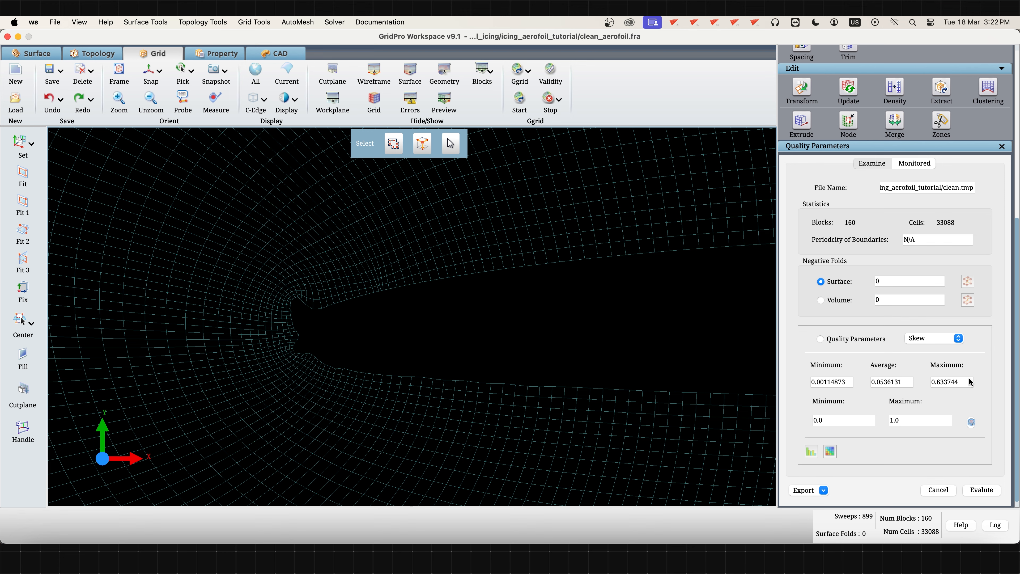
Review the maximum skew of clean.tmp and the grid around the whole aerofoil, and kill the running Ggrid process
{"action": "left_click_drag", "start_coordinate": [938, 384], "coordinate": [974, 382]}
{"action": "scroll", "coordinate": [645, 414], "scroll_direction": "down", "scroll_amount": 5}
{"action": "middle_click_drag", "start_coordinate": [675, 387], "coordinate": [429, 402]}
{"action": "scroll", "coordinate": [520, 393], "scroll_direction": "up", "scroll_amount": 1}
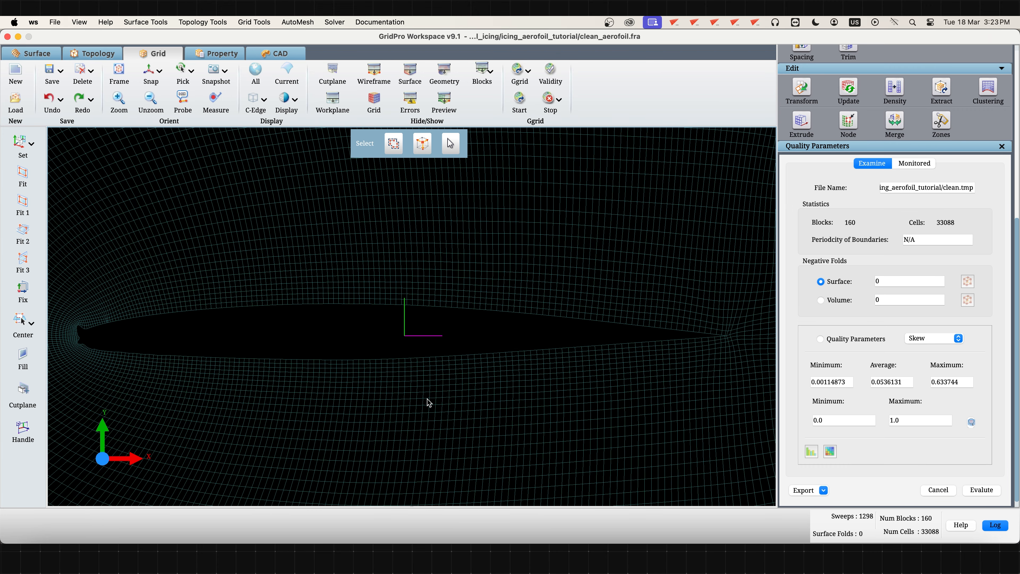
{"action": "left_click", "coordinate": [559, 100]}
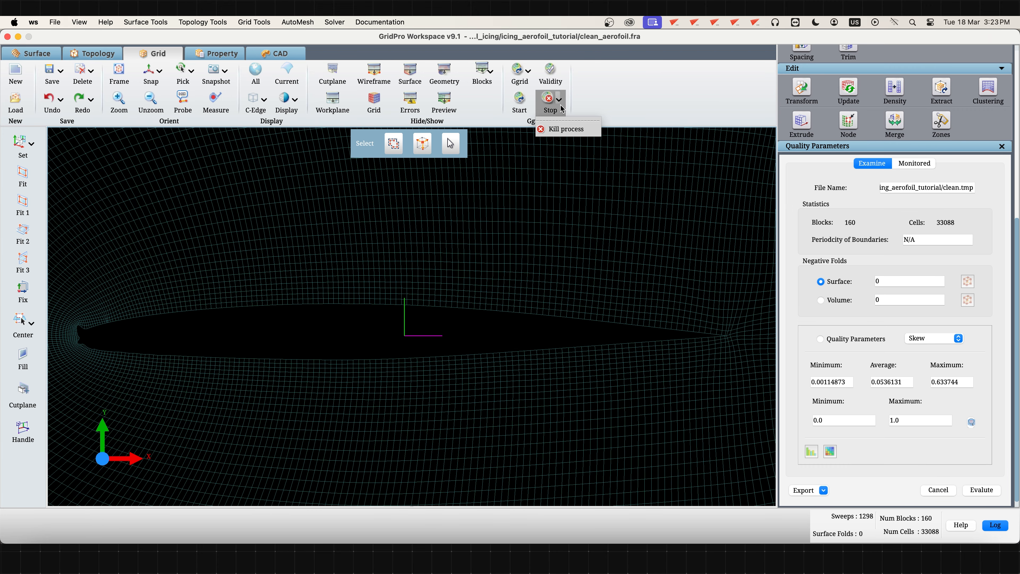
{"action": "left_click", "coordinate": [567, 129]}
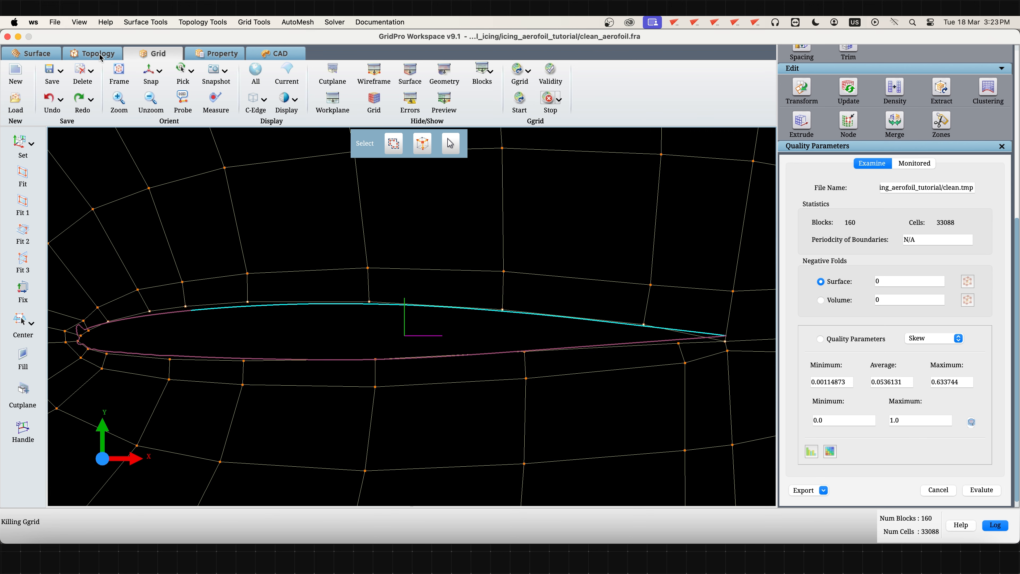
Return to the topology and make corner group c4, running from the upper ice horn over the aerofoil to the far field, current
{"action": "left_click", "coordinate": [99, 57]}
{"action": "middle_click_drag", "start_coordinate": [285, 341], "coordinate": [454, 294]}
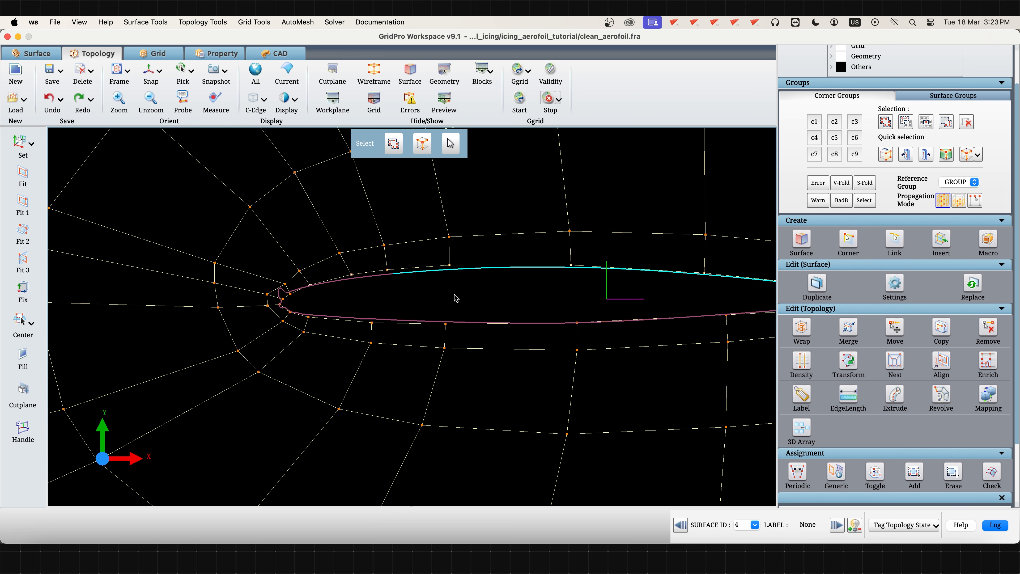
{"action": "scroll", "coordinate": [456, 297], "scroll_direction": "up", "scroll_amount": 1}
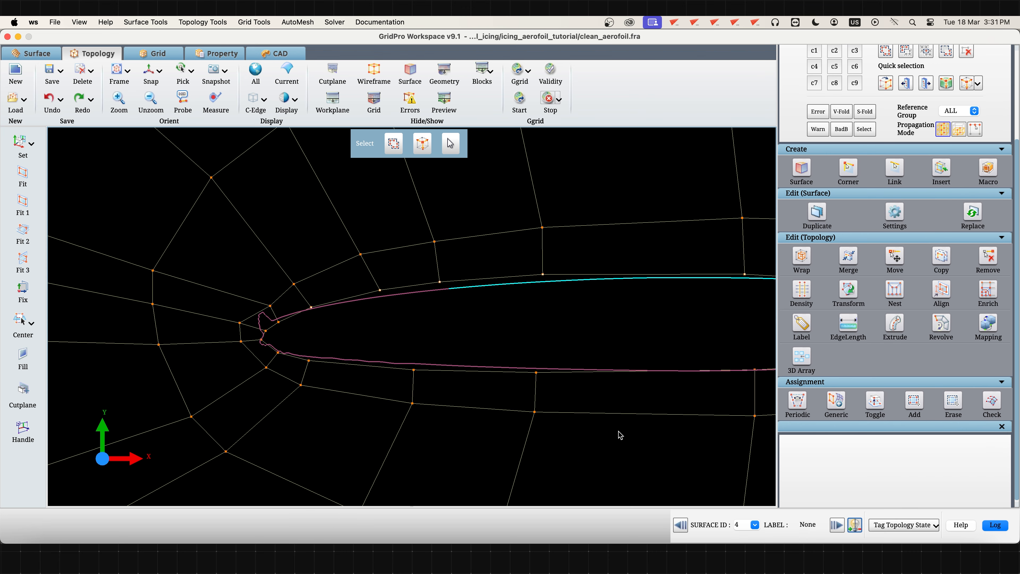
{"action": "left_click", "coordinate": [988, 290]}
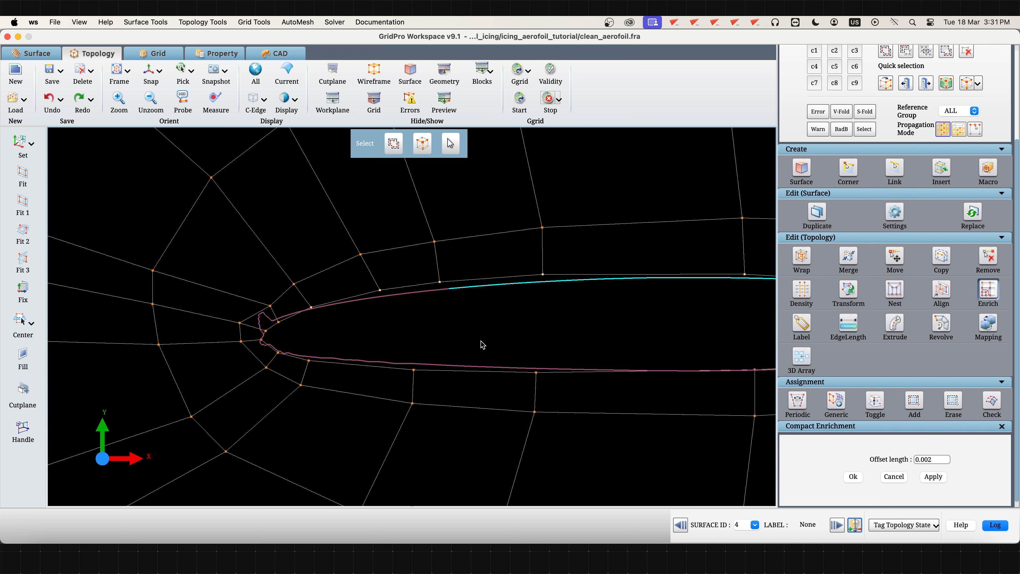
{"action": "scroll", "coordinate": [794, 267], "scroll_direction": "up", "scroll_amount": 3}
{"action": "left_click", "coordinate": [815, 179]}
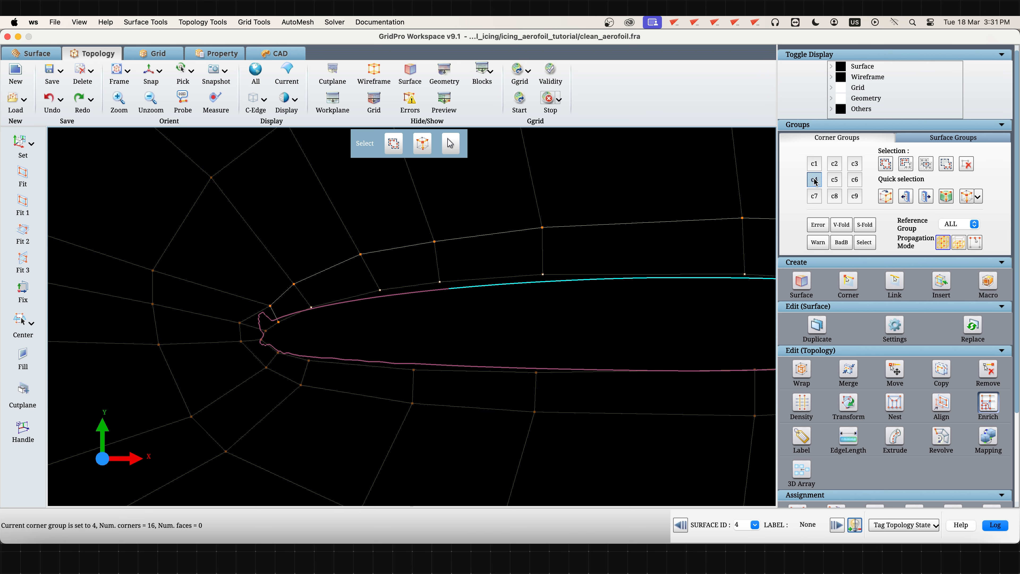
{"action": "scroll", "coordinate": [281, 339], "scroll_direction": "up", "scroll_amount": 5}
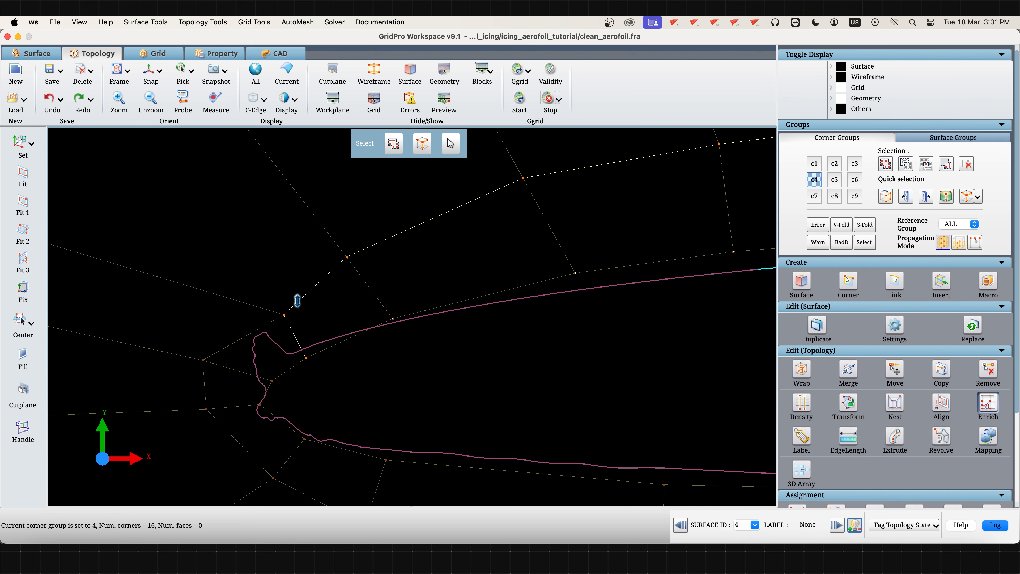
{"action": "scroll", "coordinate": [466, 240], "scroll_direction": "down", "scroll_amount": 3}
{"action": "scroll", "coordinate": [466, 241], "scroll_direction": "down", "scroll_amount": 10}
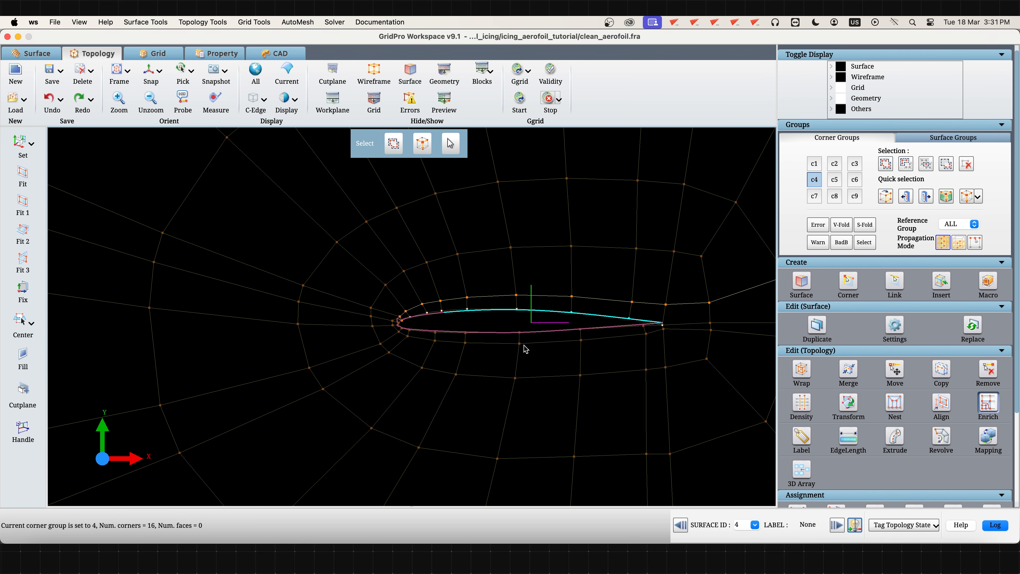
{"action": "scroll", "coordinate": [347, 365], "scroll_direction": "down", "scroll_amount": 1}
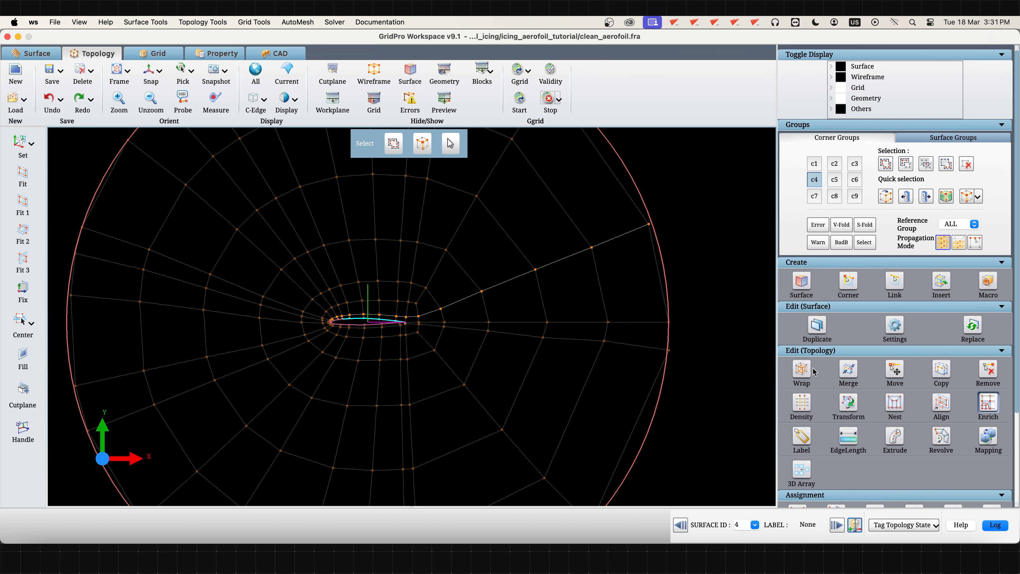
Wrap the faces of corner group c4 using the Interior/Inter-block faces type
{"action": "left_click", "coordinate": [804, 368]}
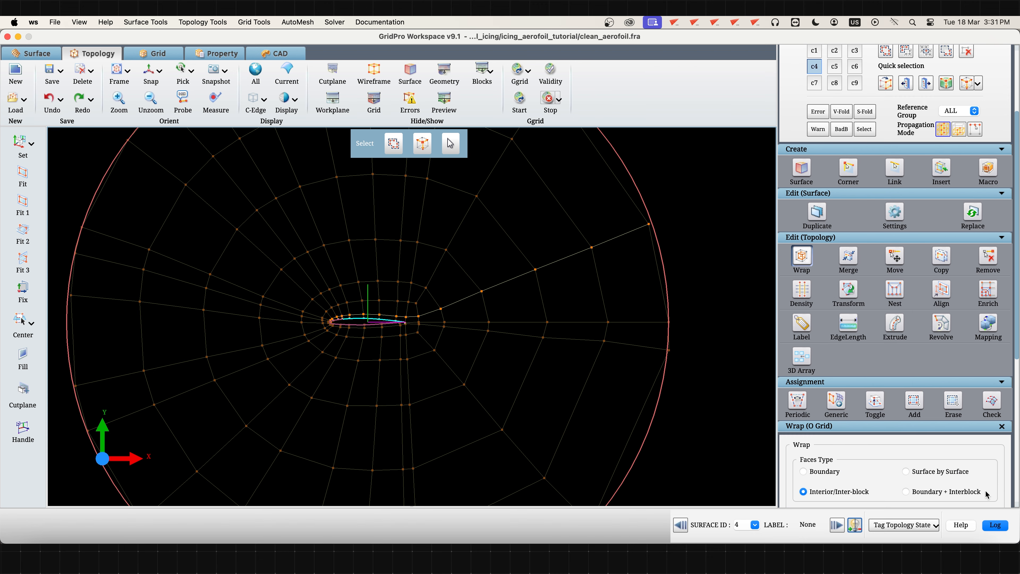
{"action": "scroll", "coordinate": [1009, 489], "scroll_direction": "down", "scroll_amount": 10}
{"action": "left_click", "coordinate": [976, 480]}
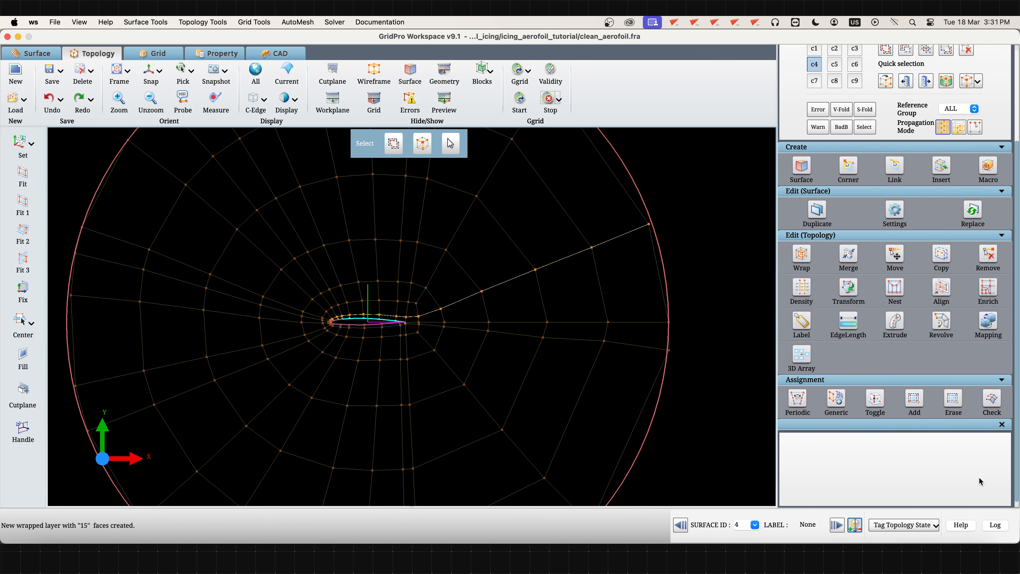
Move the wrapped layer's inner corners near the upper ice horn outward to open up its first blocks
{"action": "scroll", "coordinate": [284, 335], "scroll_direction": "up", "scroll_amount": 10}
{"action": "middle_click_drag", "start_coordinate": [199, 335], "coordinate": [683, 347]}
{"action": "middle_click_drag", "start_coordinate": [365, 361], "coordinate": [618, 348]}
{"action": "scroll", "coordinate": [618, 349], "scroll_direction": "down", "scroll_amount": 2}
{"action": "left_click_drag", "start_coordinate": [292, 247], "coordinate": [444, 379]}
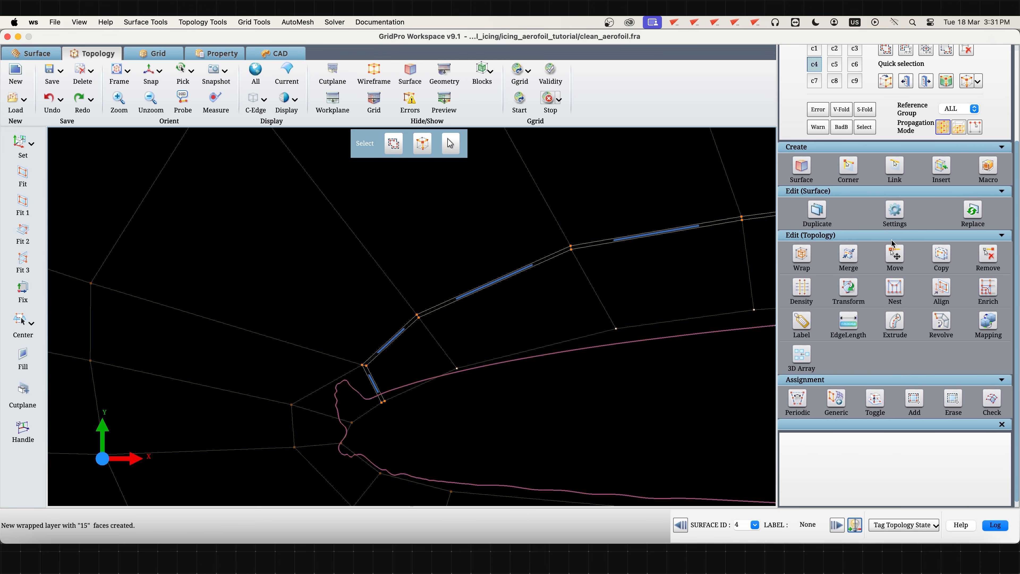
{"action": "left_click", "coordinate": [895, 256]}
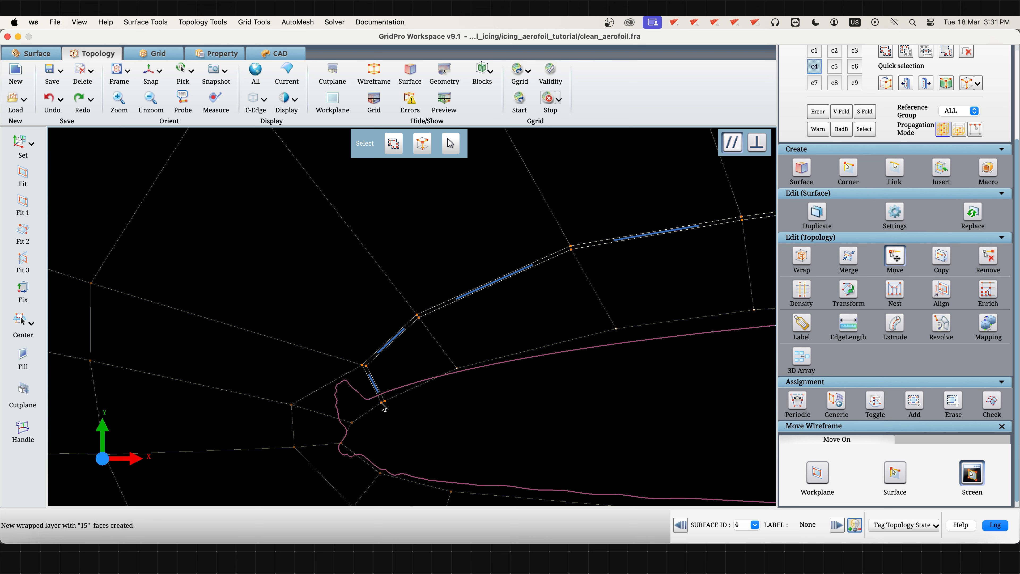
{"action": "left_click_drag", "start_coordinate": [380, 401], "coordinate": [363, 392]}
{"action": "middle_click_drag", "start_coordinate": [385, 401], "coordinate": [405, 376]}
{"action": "left_click_drag", "start_coordinate": [405, 377], "coordinate": [410, 336]}
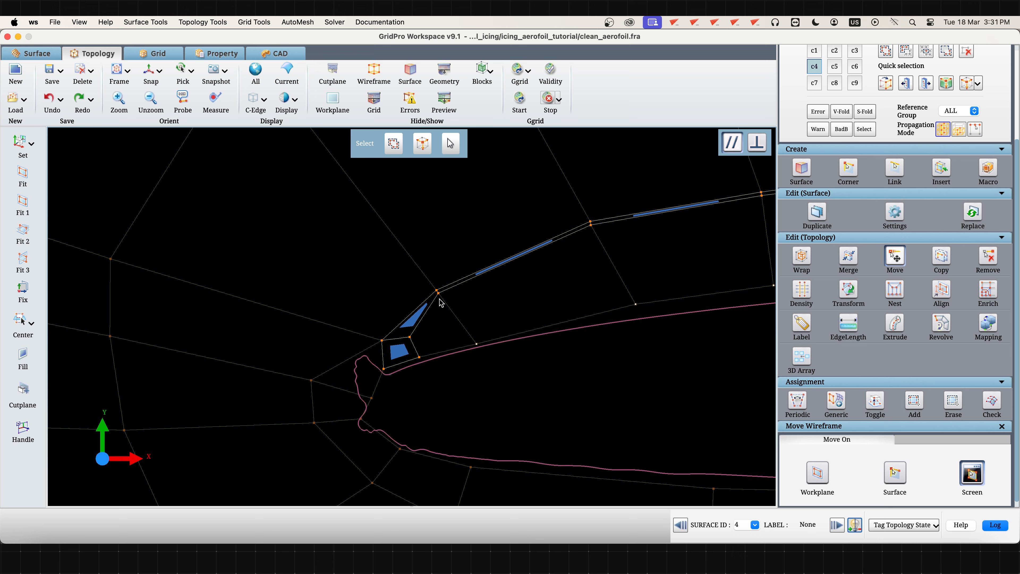
{"action": "left_click_drag", "start_coordinate": [438, 293], "coordinate": [448, 308]}
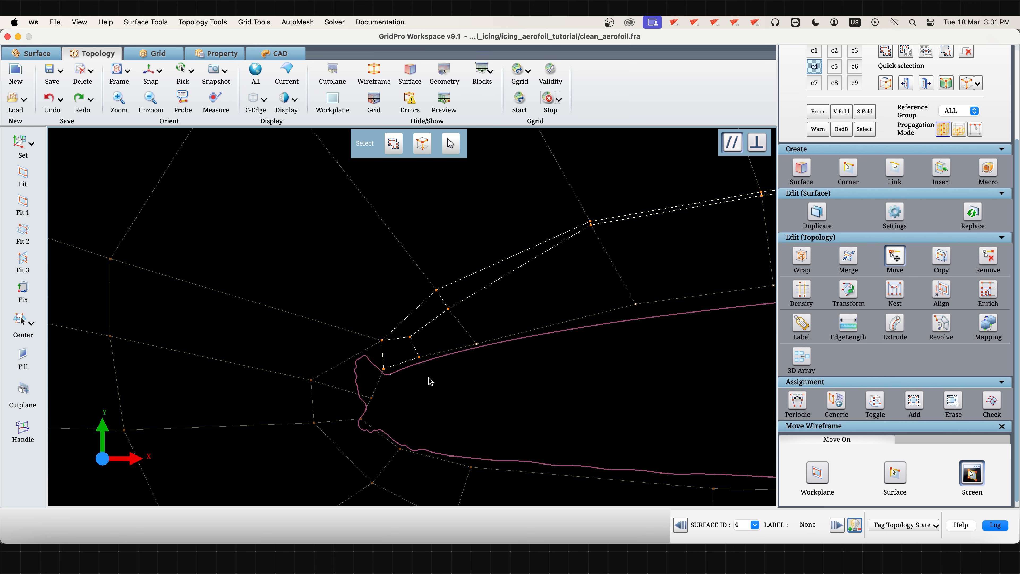
Deactivate corner group c4 and add the inner bend corner of the wrapped layer above the ice horn to group c5
{"action": "left_click", "coordinate": [815, 67]}
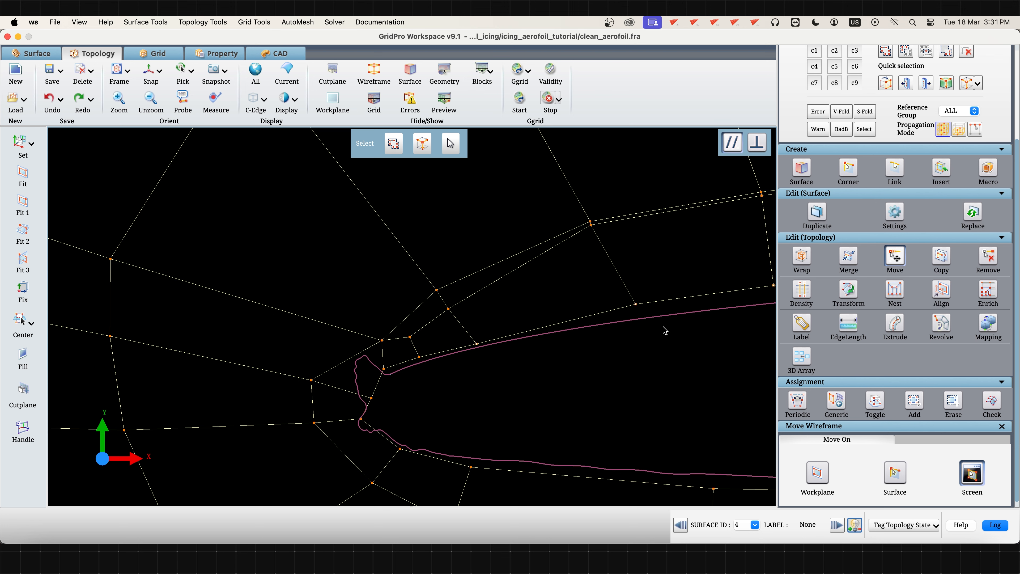
{"action": "scroll", "coordinate": [850, 117], "scroll_direction": "up", "scroll_amount": 2}
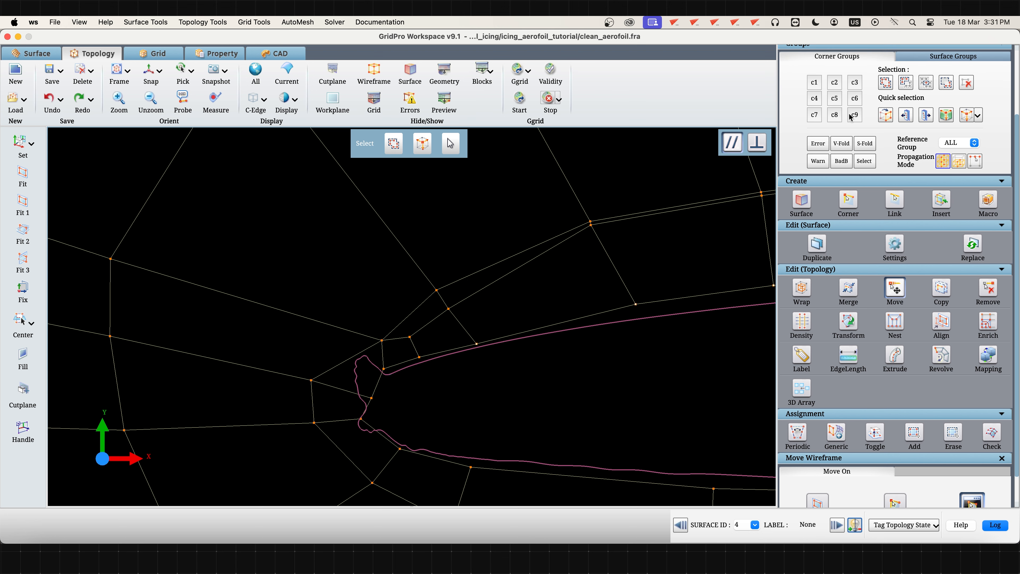
{"action": "left_click", "coordinate": [835, 99]}
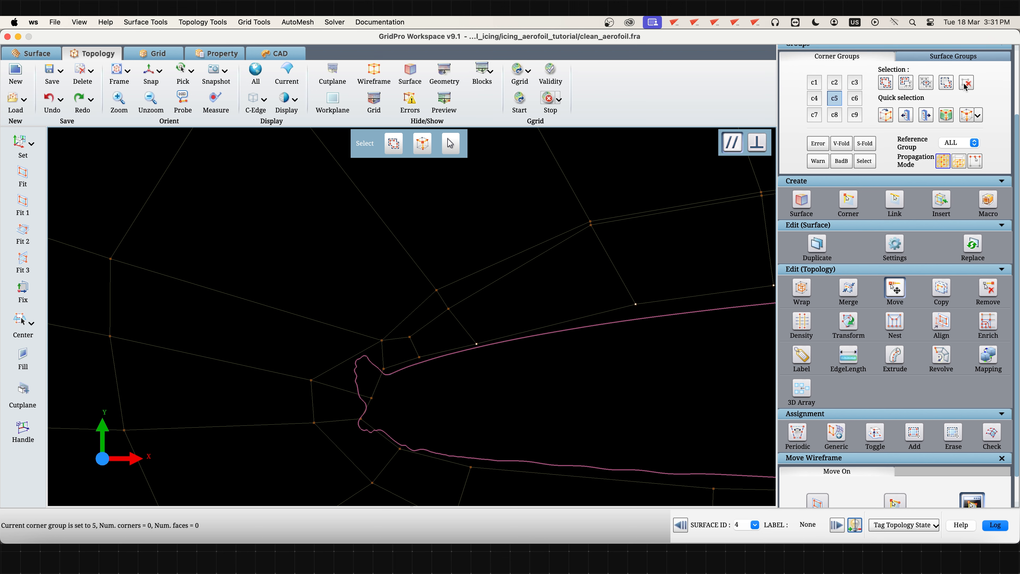
{"action": "left_click", "coordinate": [885, 83]}
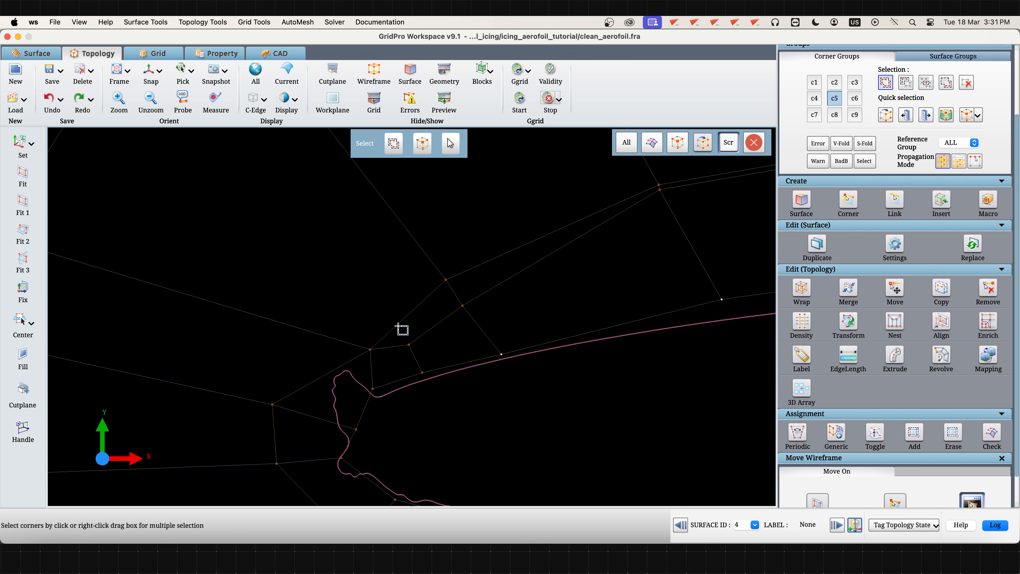
{"action": "right_click_drag", "start_coordinate": [403, 331], "coordinate": [419, 352]}
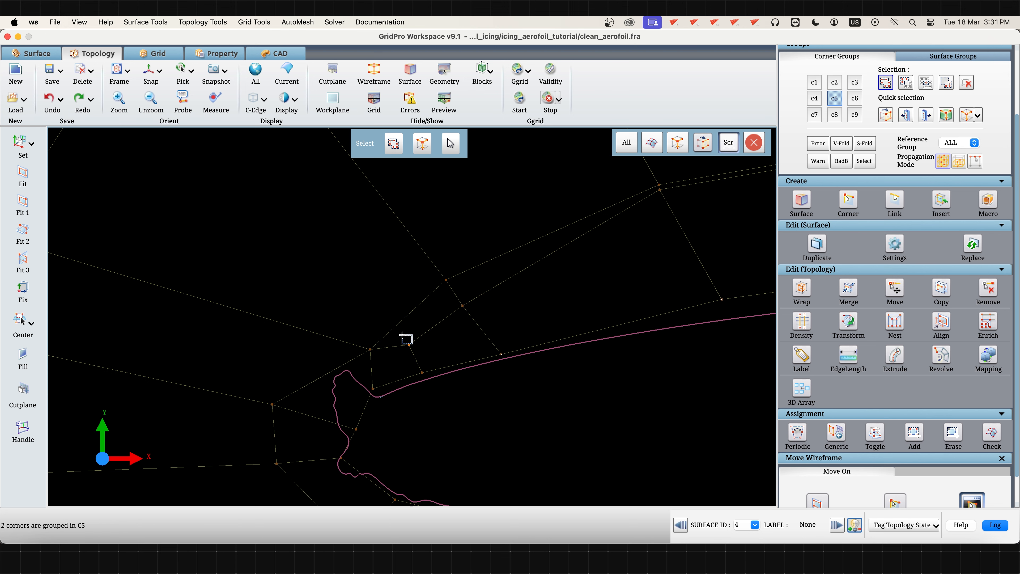
Apply compact enrichment to corner group c5 with an offset length of 0.2
{"action": "left_click", "coordinate": [984, 322]}
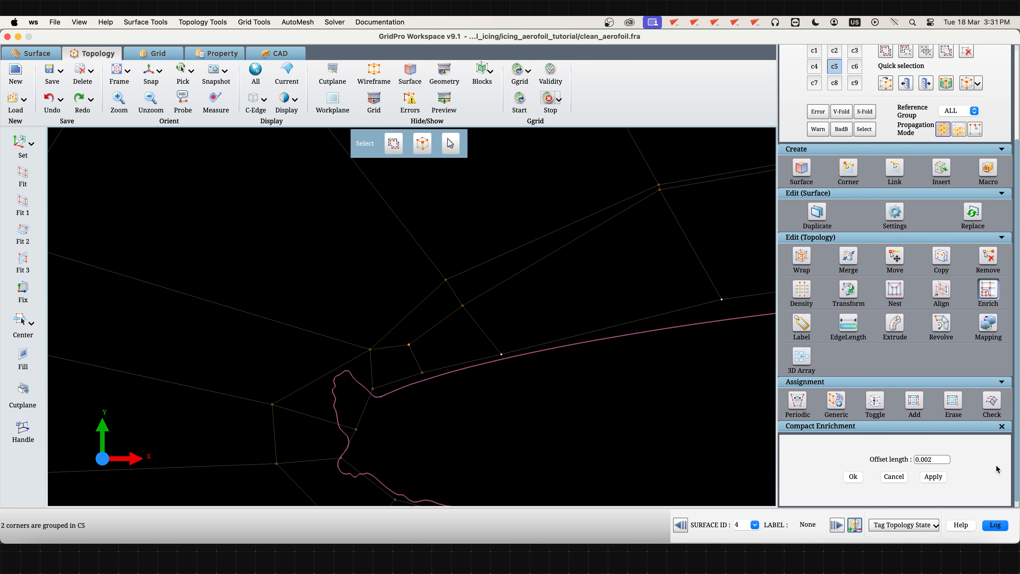
{"action": "double_click", "coordinate": [943, 461]}
{"action": "type", "text": "0"}
{"action": "left_click", "coordinate": [936, 476]}
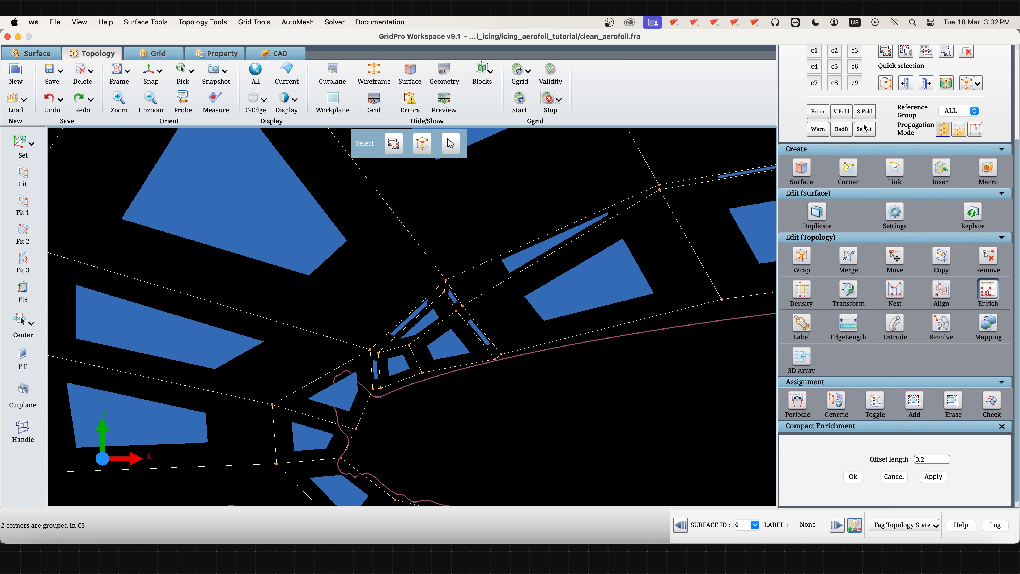
Hide the block faces and move the two outermost enriched corners at the upper ice horn upstream to widen the new layer
{"action": "left_click", "coordinate": [894, 257]}
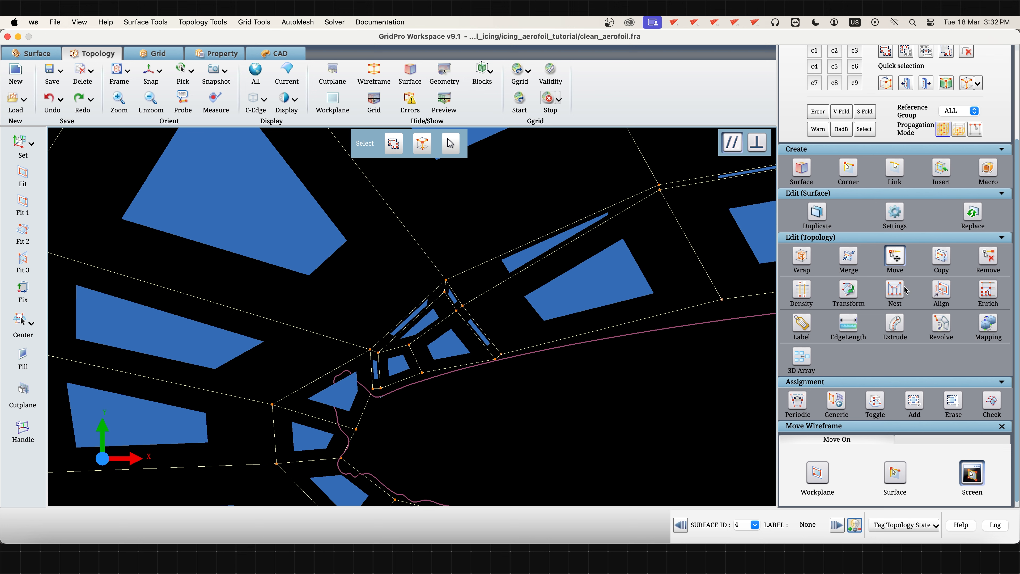
{"action": "left_click", "coordinate": [482, 72]}
{"action": "left_click_drag", "start_coordinate": [370, 350], "coordinate": [271, 335]}
{"action": "left_click_drag", "start_coordinate": [373, 389], "coordinate": [323, 376]}
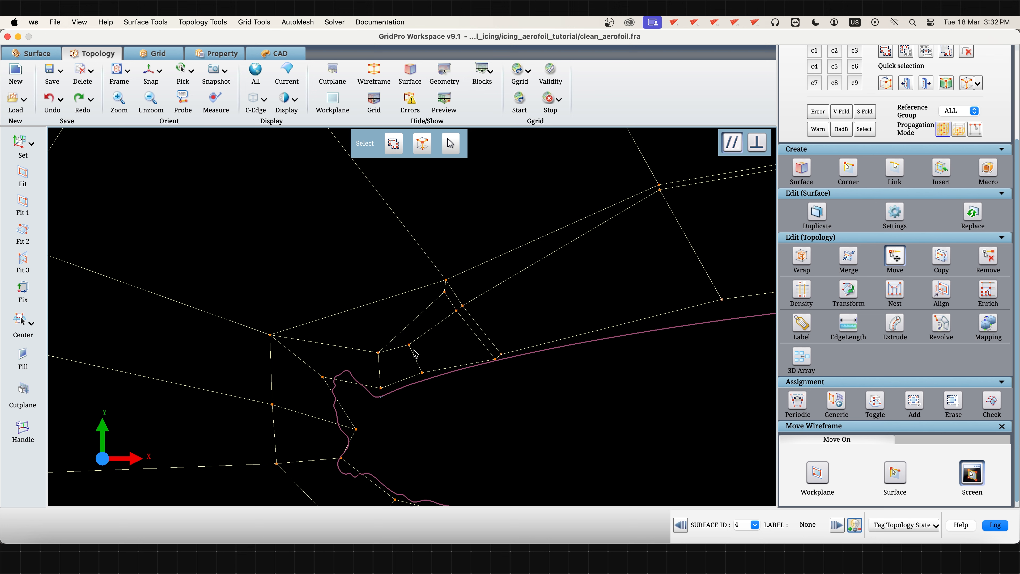
Move the remaining enriched corners above and behind the upper ice horn to spread out the new blocks
{"action": "left_click_drag", "start_coordinate": [408, 344], "coordinate": [421, 350]}
{"action": "left_click_drag", "start_coordinate": [446, 277], "coordinate": [447, 253]}
{"action": "left_click_drag", "start_coordinate": [462, 305], "coordinate": [498, 286]}
{"action": "left_click_drag", "start_coordinate": [501, 353], "coordinate": [542, 345]}
{"action": "left_click_drag", "start_coordinate": [444, 292], "coordinate": [428, 307]}
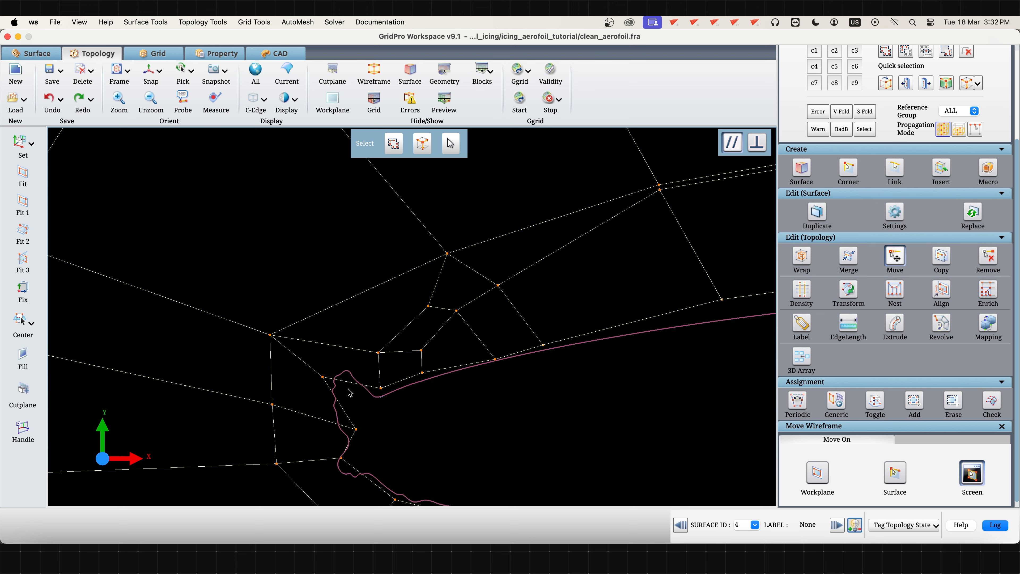
Set the density of the edge group across the enriched layer around the ice horn to 20
{"action": "left_click", "coordinate": [802, 292]}
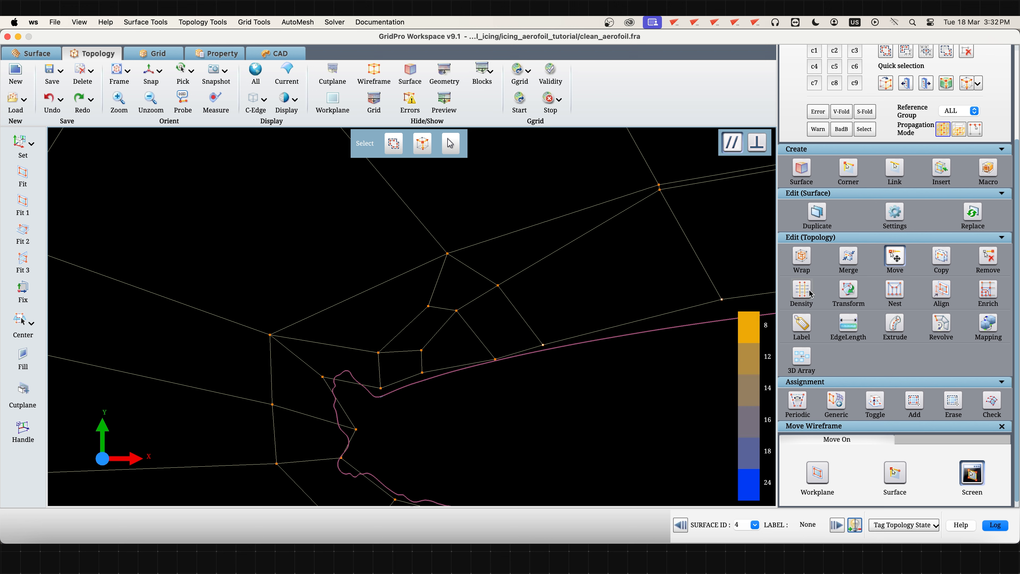
{"action": "left_click", "coordinate": [477, 297]}
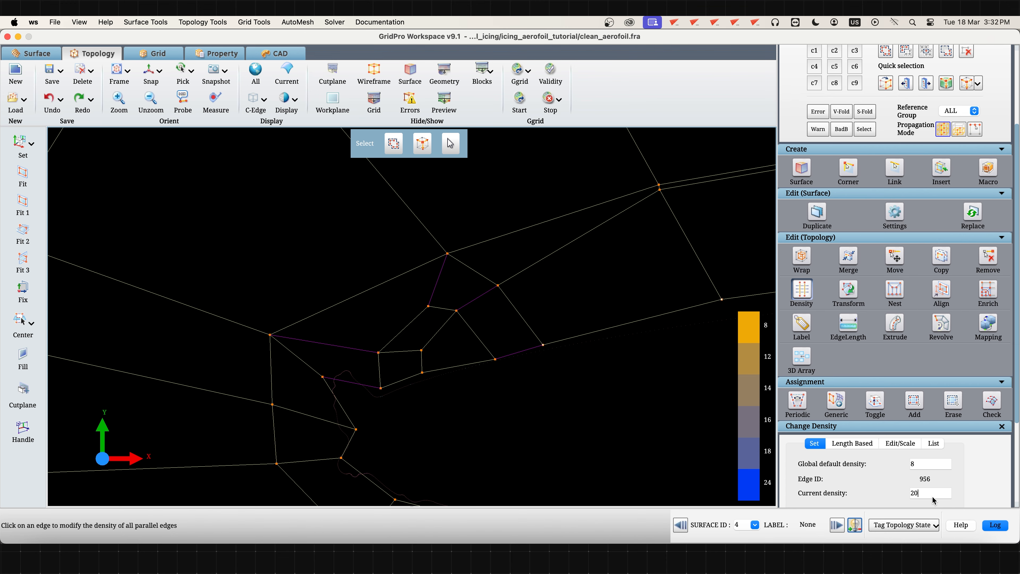
{"action": "type", "text": "20"}
{"action": "scroll", "coordinate": [933, 500], "scroll_direction": "down", "scroll_amount": 3}
{"action": "left_click", "coordinate": [944, 489]}
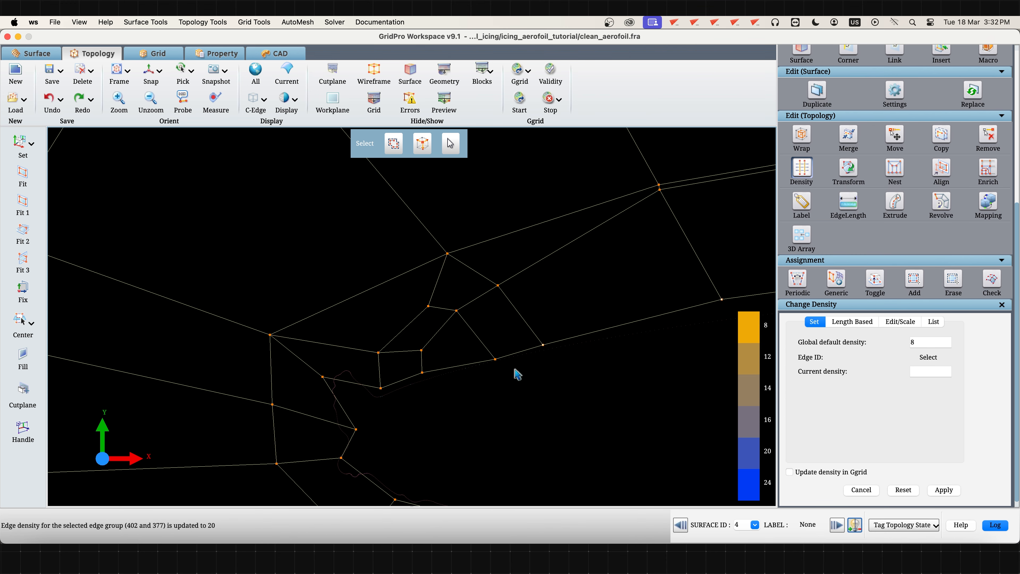
Preview the grid around the iced leading edge, turn the preview off, and check the validity of the topology
{"action": "left_click", "coordinate": [436, 113]}
{"action": "left_click", "coordinate": [445, 105]}
{"action": "scroll", "coordinate": [462, 297], "scroll_direction": "down", "scroll_amount": 3}
{"action": "right_click_drag", "start_coordinate": [474, 326], "coordinate": [443, 312]}
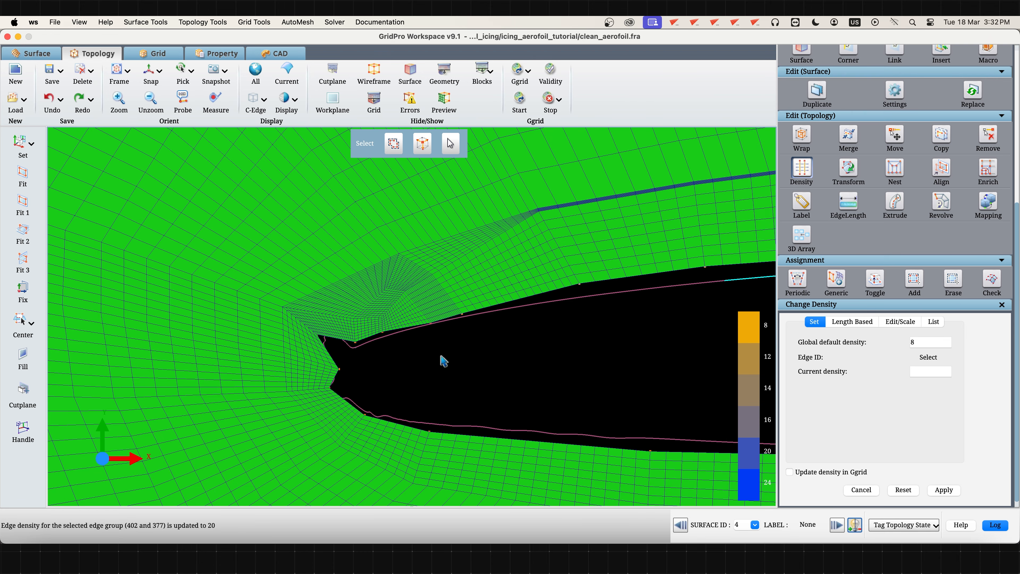
{"action": "left_click", "coordinate": [444, 105]}
{"action": "left_click", "coordinate": [557, 76]}
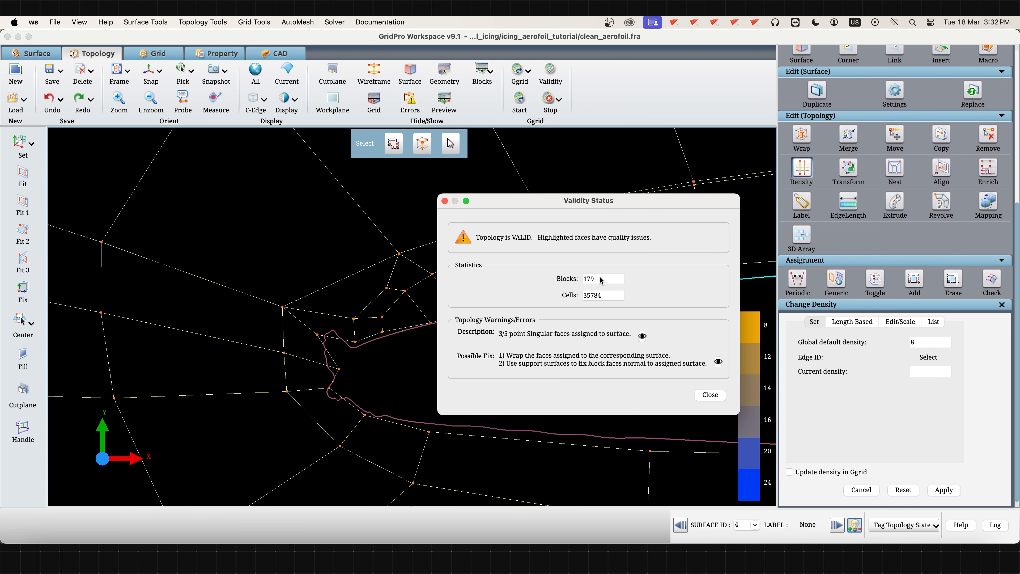
{"action": "left_click", "coordinate": [710, 395]}
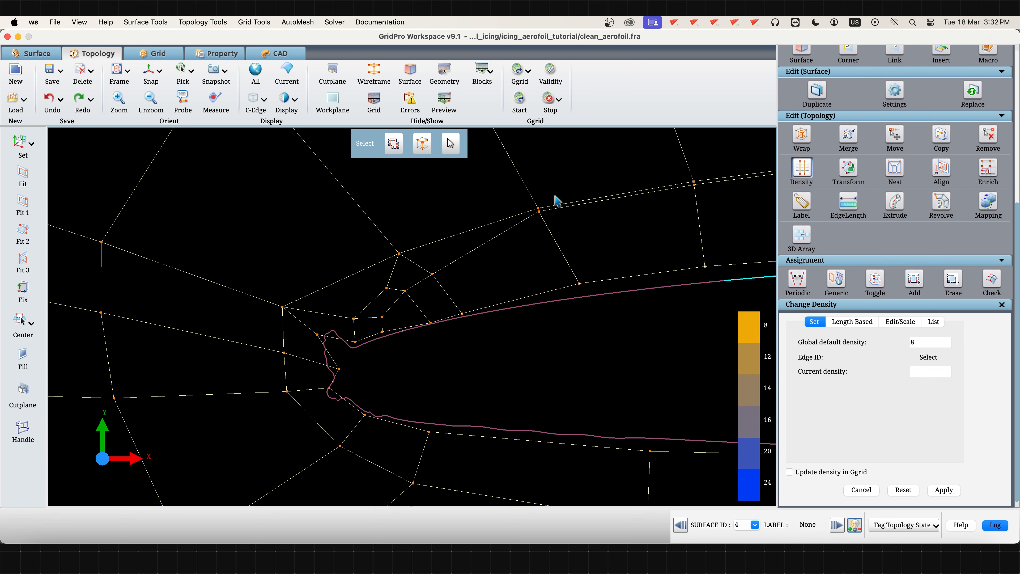
Start the Ggrid grid generation with icing.tmp as the grid output file
{"action": "left_click", "coordinate": [518, 102]}
{"action": "left_click", "coordinate": [558, 289]}
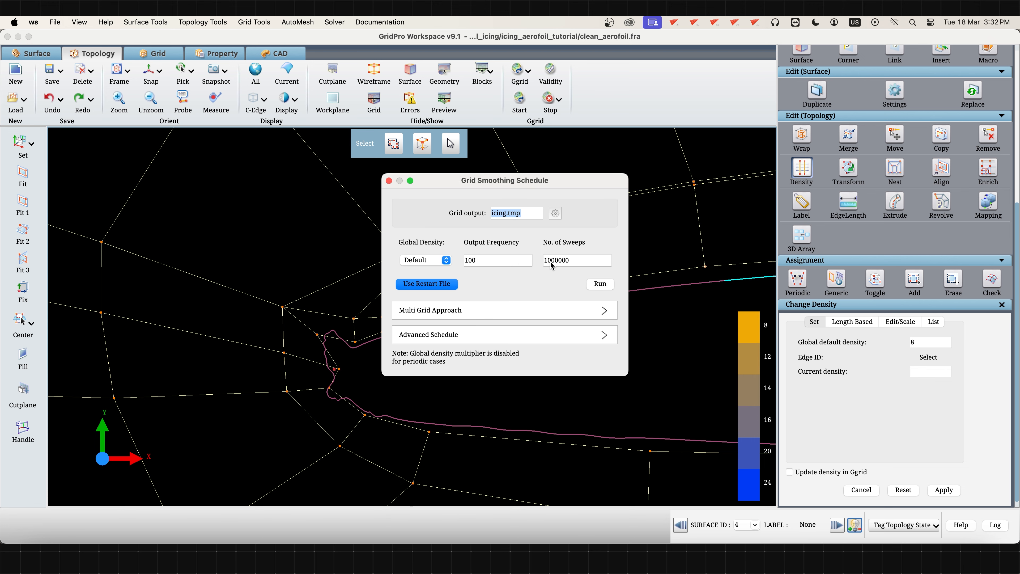
{"action": "left_click_drag", "start_coordinate": [526, 219], "coordinate": [491, 217]}
{"action": "left_click", "coordinate": [600, 284]}
{"action": "left_click", "coordinate": [447, 304]}
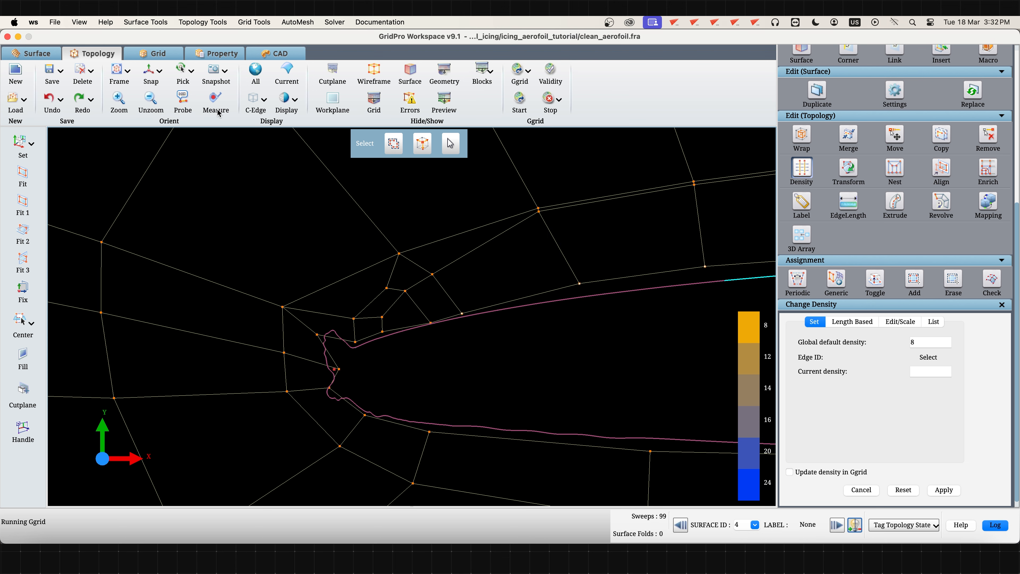
Load the generated grid icing.tmp in the grid workspace
{"action": "left_click", "coordinate": [147, 53]}
{"action": "left_click", "coordinate": [16, 106]}
{"action": "type", "text": "icing"}
{"action": "left_click", "coordinate": [416, 391]}
{"action": "left_click", "coordinate": [650, 374]}
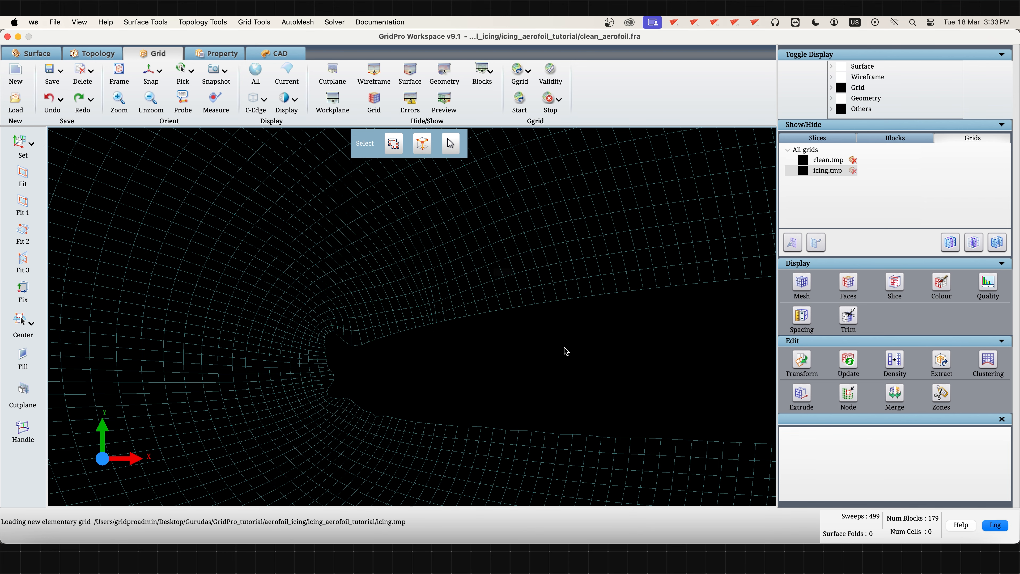
Stop the Ggrid run and hide the clean.tmp grid so that only icing.tmp is displayed
{"action": "left_click", "coordinate": [558, 99]}
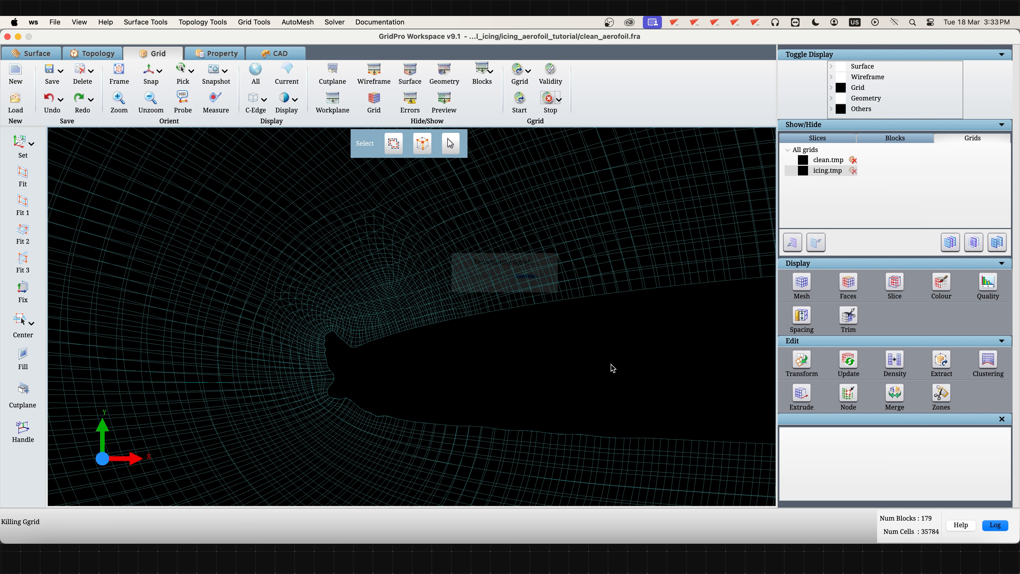
{"action": "left_click", "coordinate": [824, 171]}
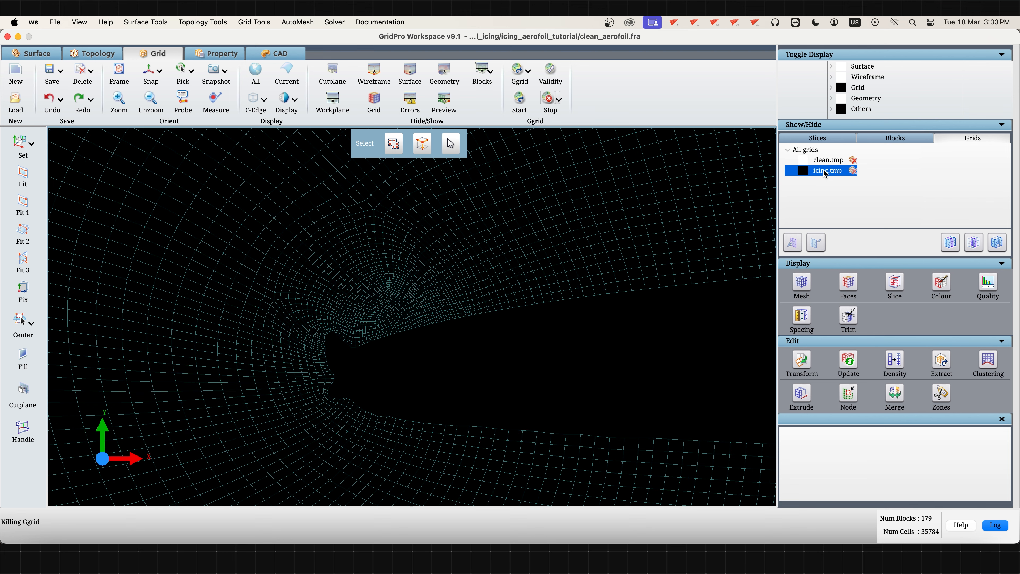
{"action": "scroll", "coordinate": [340, 388], "scroll_direction": "up", "scroll_amount": 5}
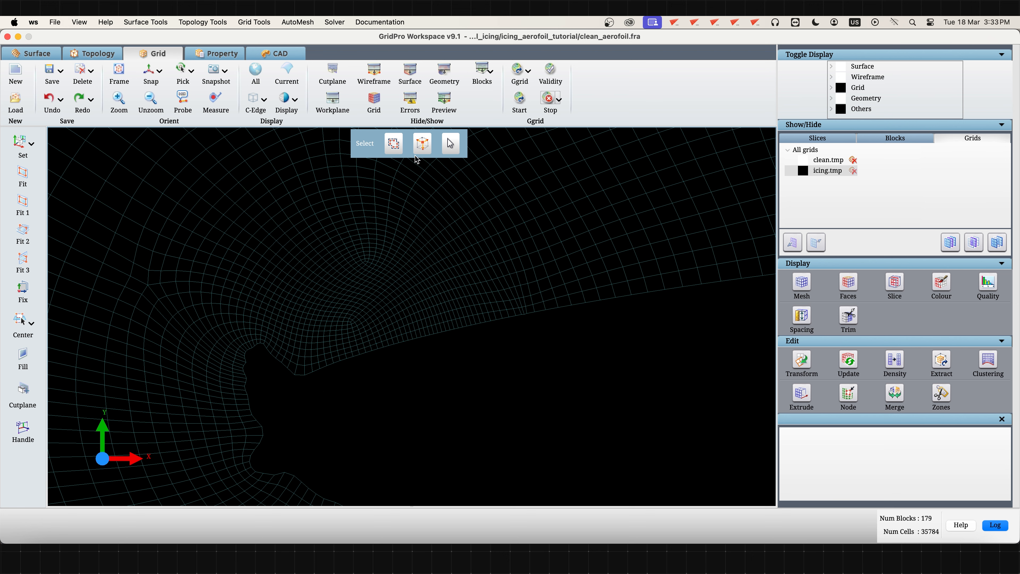
Show the surfaces and compare the clean.tmp and icing.tmp grids around the ice horn by displaying each alone
{"action": "left_click", "coordinate": [410, 75]}
{"action": "scroll", "coordinate": [353, 404], "scroll_direction": "down", "scroll_amount": 1}
{"action": "scroll", "coordinate": [367, 401], "scroll_direction": "down", "scroll_amount": 1}
{"action": "left_click", "coordinate": [803, 160]}
{"action": "left_click", "coordinate": [803, 171]}
{"action": "scroll", "coordinate": [339, 384], "scroll_direction": "up", "scroll_amount": 2}
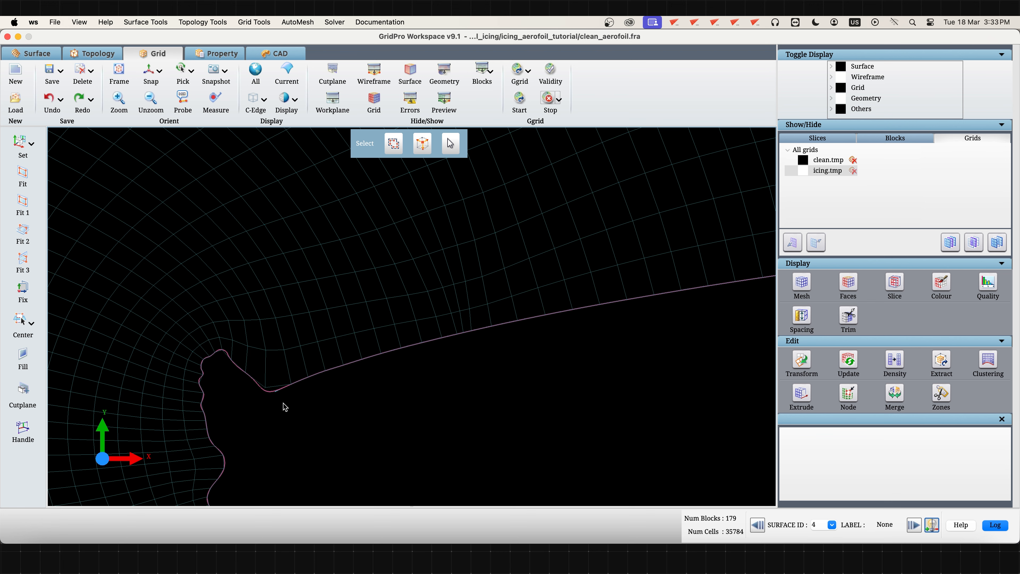
{"action": "left_click", "coordinate": [803, 170]}
{"action": "left_click", "coordinate": [803, 160]}
{"action": "scroll", "coordinate": [337, 435], "scroll_direction": "down", "scroll_amount": 1}
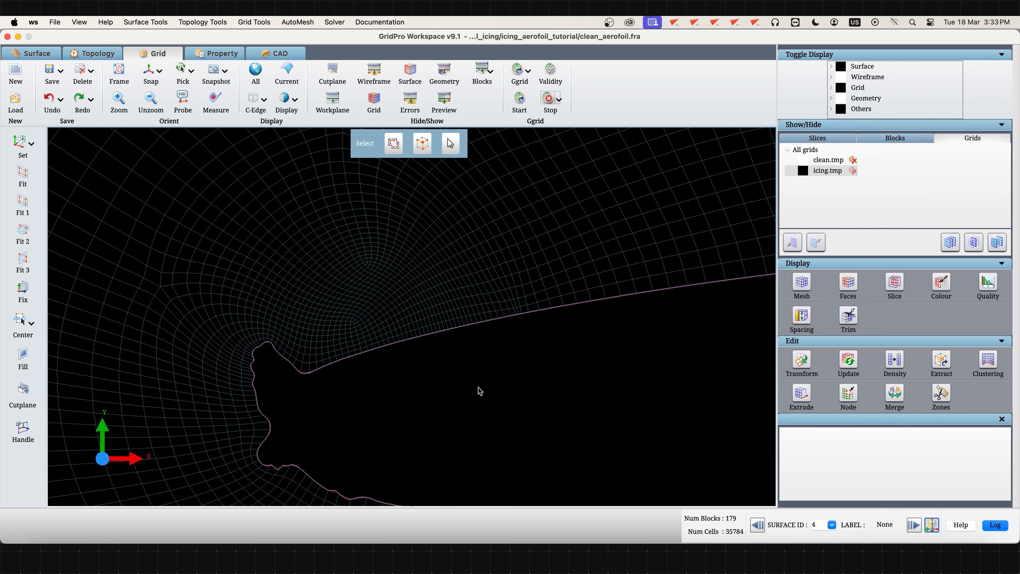
Evaluate the quality parameters of the icing.tmp grid and read its maximum skew
{"action": "left_click", "coordinate": [989, 285]}
{"action": "scroll", "coordinate": [994, 402], "scroll_direction": "down", "scroll_amount": 5}
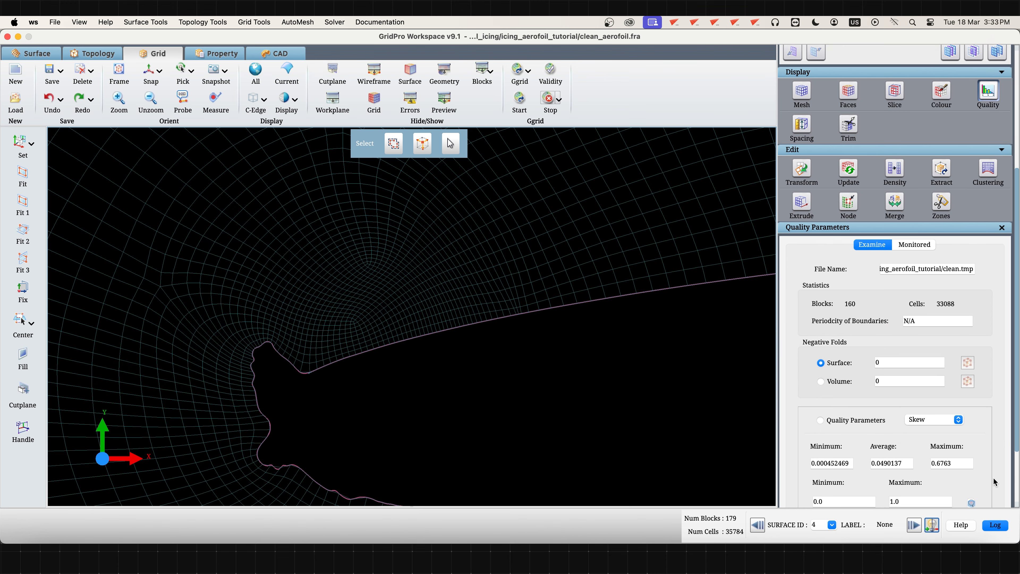
{"action": "left_click", "coordinate": [982, 490]}
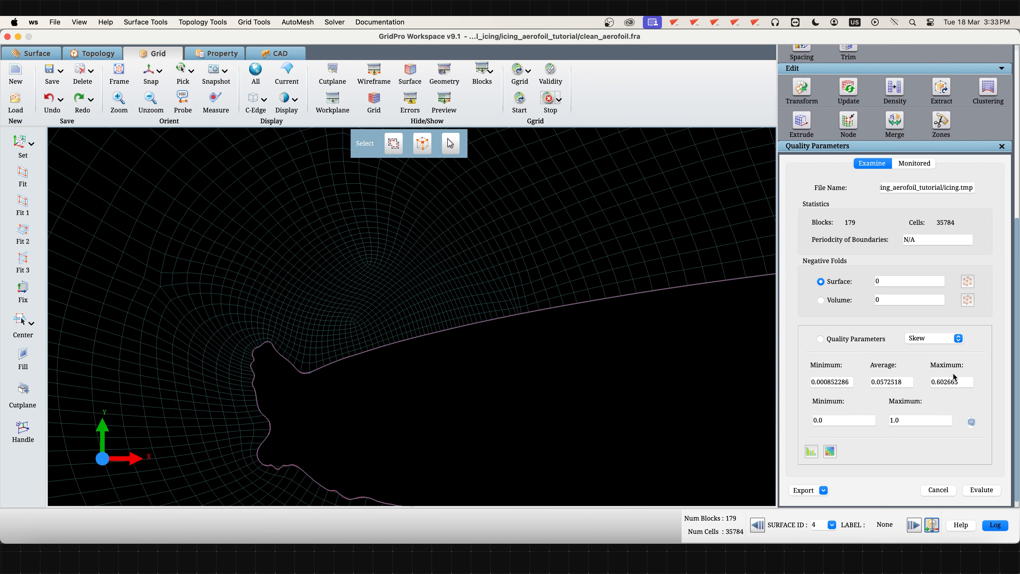
{"action": "left_click_drag", "start_coordinate": [963, 385], "coordinate": [930, 385]}
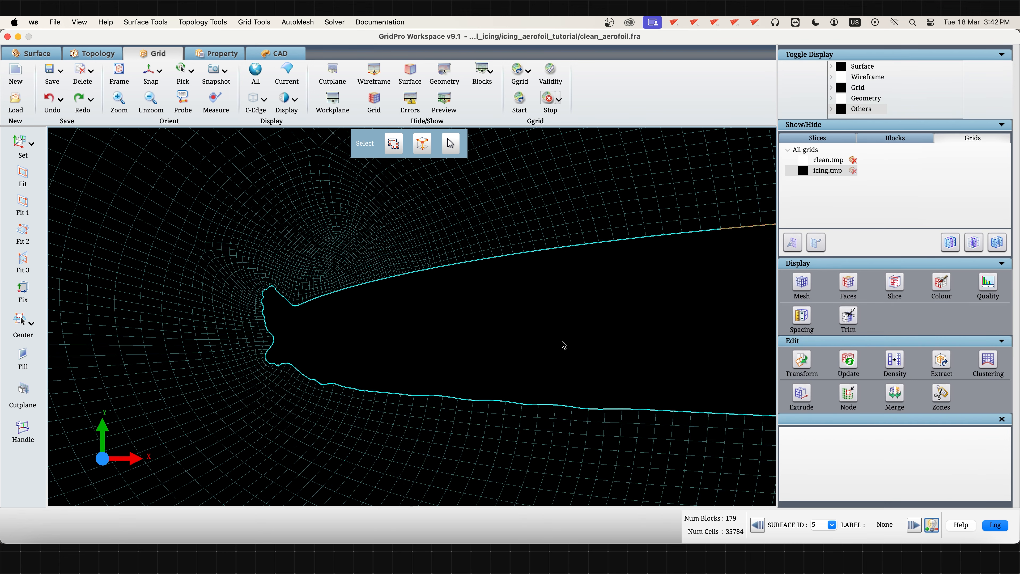
Examine the grid at the aerofoil's trailing edge with the surfaces hidden and the grid slice display active
{"action": "scroll", "coordinate": [564, 346], "scroll_direction": "down", "scroll_amount": 3}
{"action": "scroll", "coordinate": [321, 355], "scroll_direction": "down", "scroll_amount": 2}
{"action": "scroll", "coordinate": [678, 353], "scroll_direction": "up", "scroll_amount": 6}
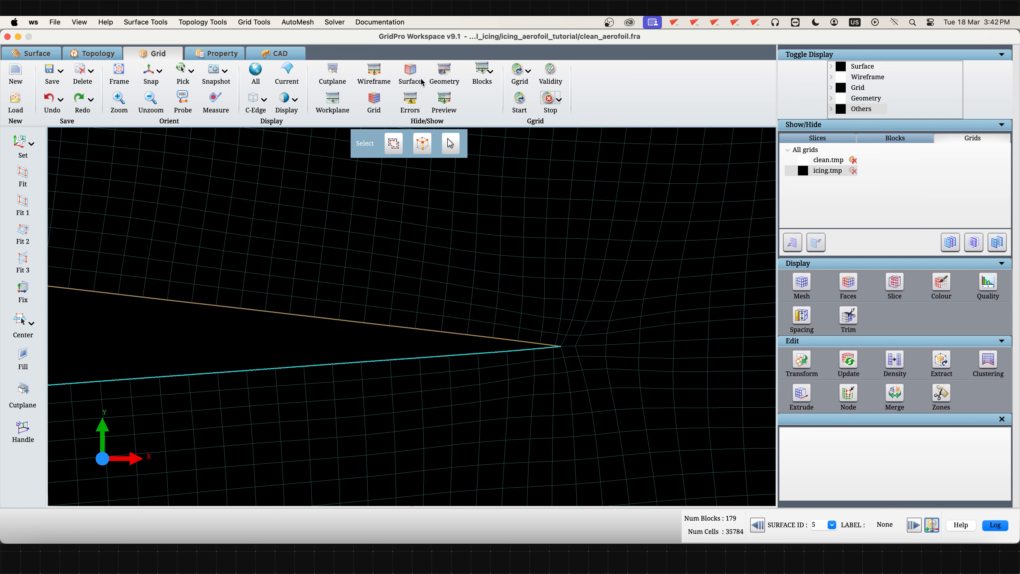
{"action": "left_click", "coordinate": [408, 74]}
{"action": "left_click", "coordinate": [895, 283]}
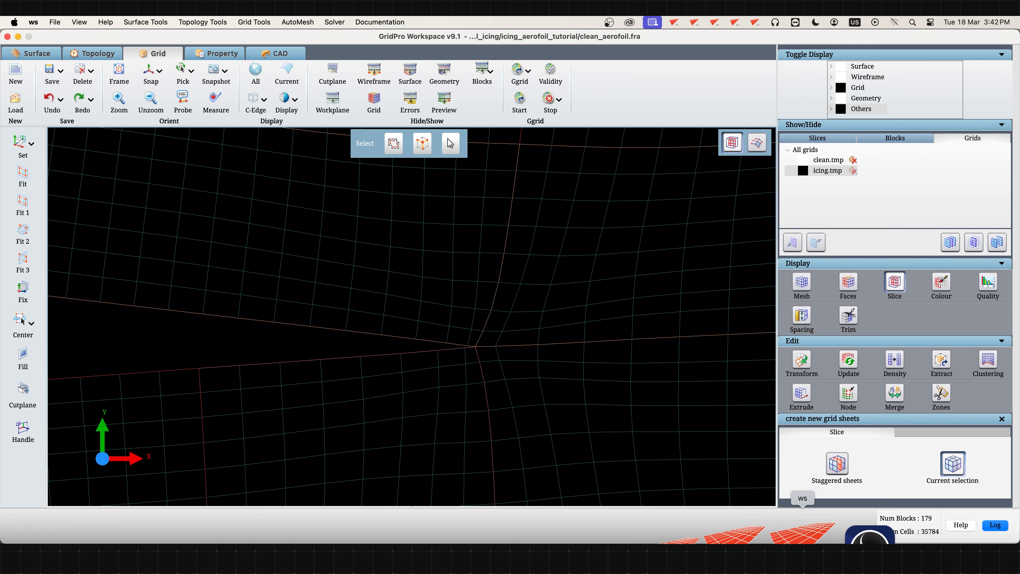
Switch to a new ws session and add the aerofoil surfaces inside the circular boundary to surface group s1
{"action": "left_click", "coordinate": [801, 543]}
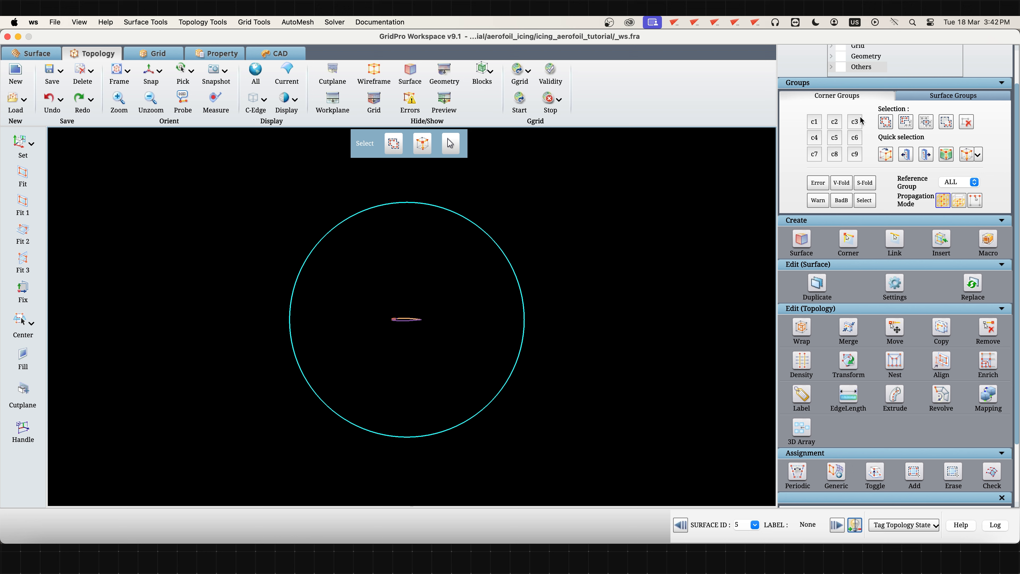
{"action": "left_click", "coordinate": [917, 100]}
{"action": "left_click", "coordinate": [828, 120]}
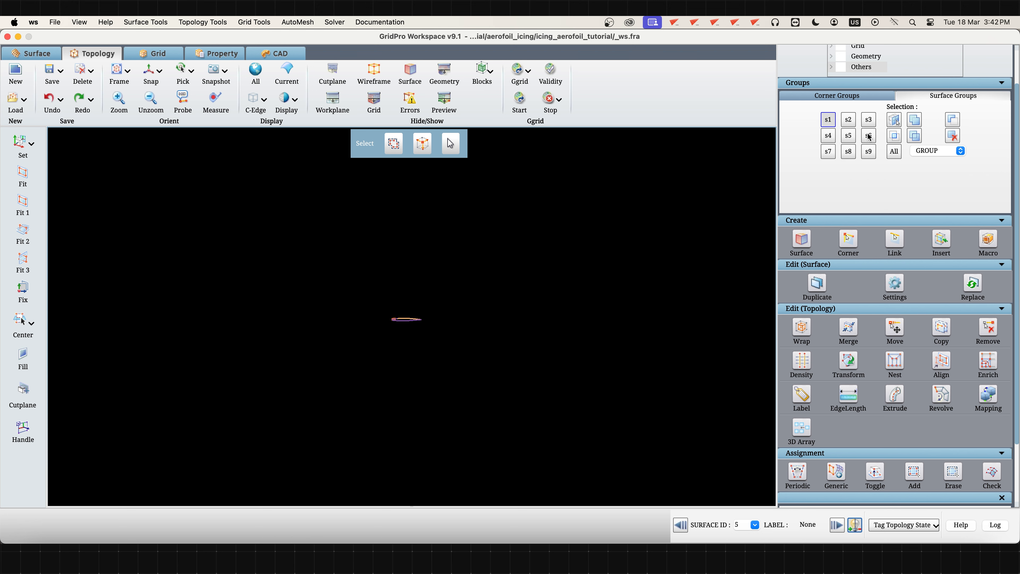
{"action": "left_click", "coordinate": [953, 136]}
{"action": "left_click", "coordinate": [915, 120]}
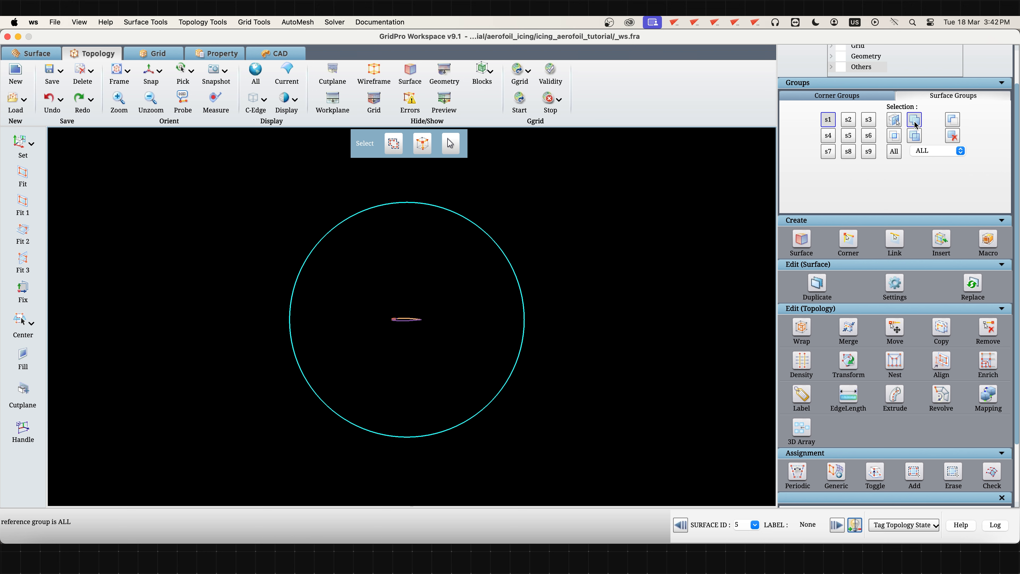
{"action": "left_click_drag", "start_coordinate": [464, 300], "coordinate": [360, 350]}
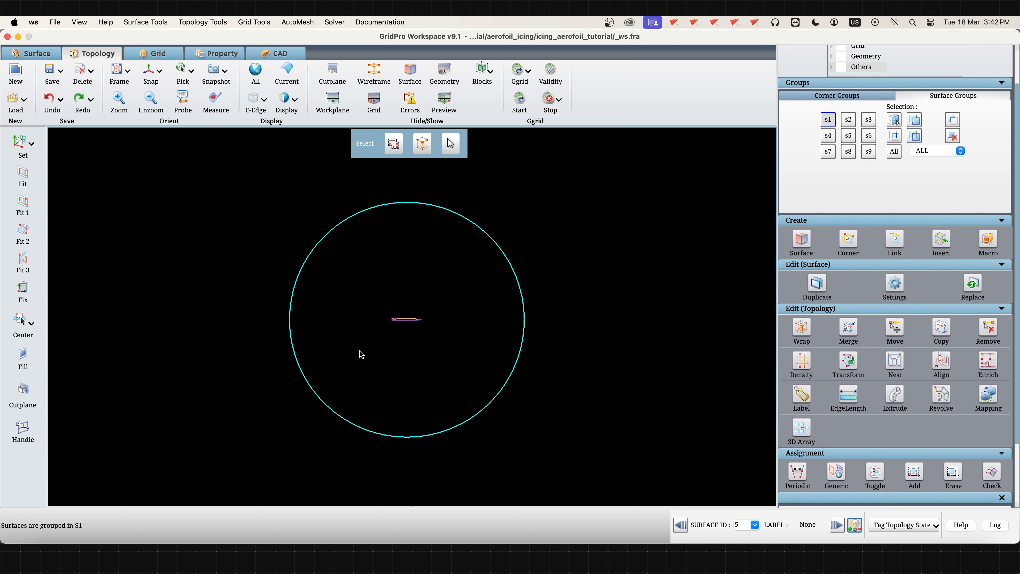
Set the surface reference group to GROUP so that only the aerofoil surfaces in s1 are displayed
{"action": "left_click", "coordinate": [918, 151]}
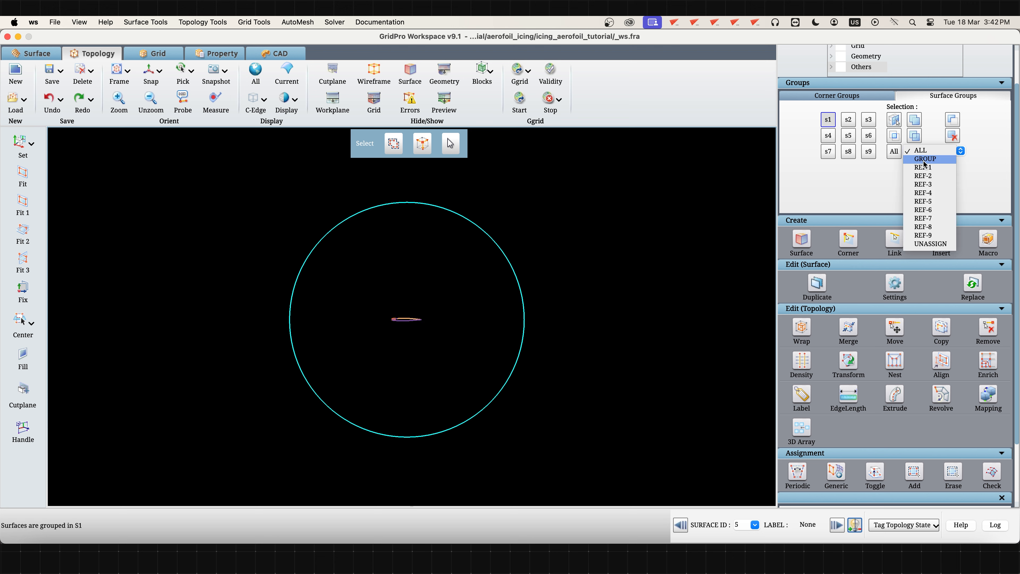
{"action": "left_click", "coordinate": [924, 161]}
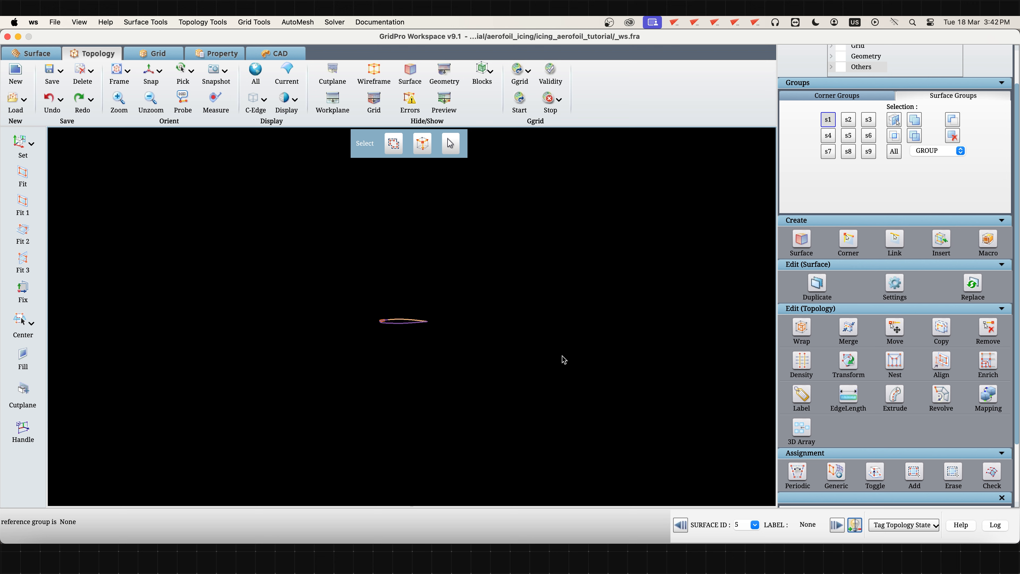
{"action": "scroll", "coordinate": [564, 359], "scroll_direction": "down", "scroll_amount": 2}
{"action": "left_click", "coordinate": [924, 153]}
{"action": "left_click", "coordinate": [924, 153]}
Run the Intersection of surfaces tool on surface group s1
{"action": "left_click", "coordinate": [154, 22]}
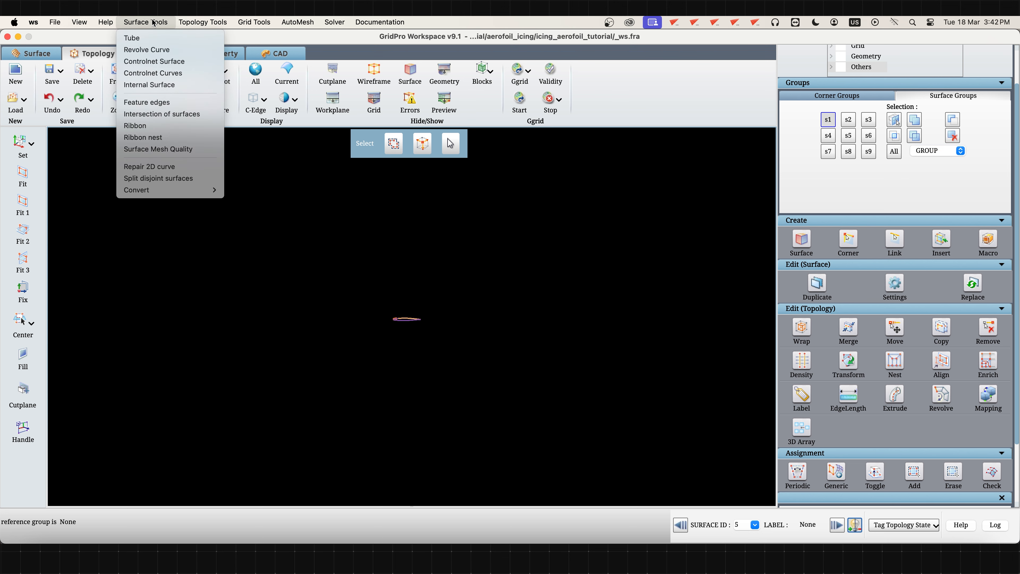
{"action": "left_click", "coordinate": [165, 114]}
{"action": "left_click", "coordinate": [932, 457]}
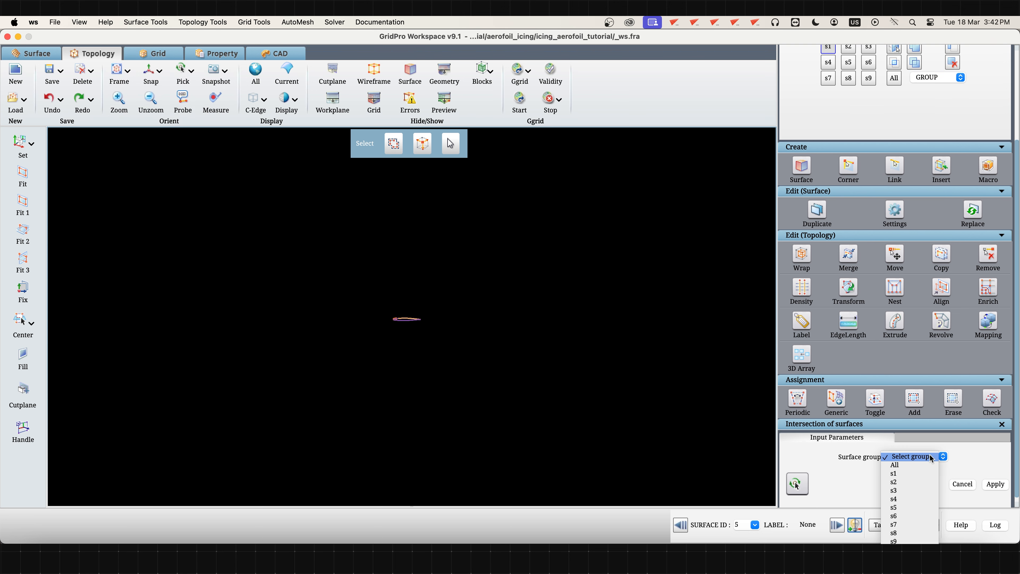
{"action": "left_click", "coordinate": [901, 475]}
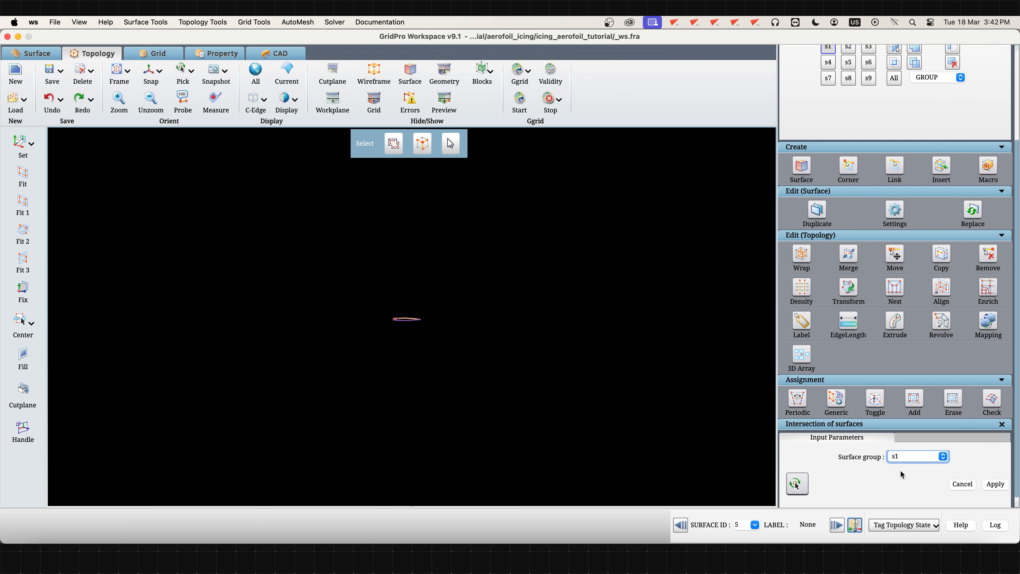
{"action": "left_click", "coordinate": [994, 484]}
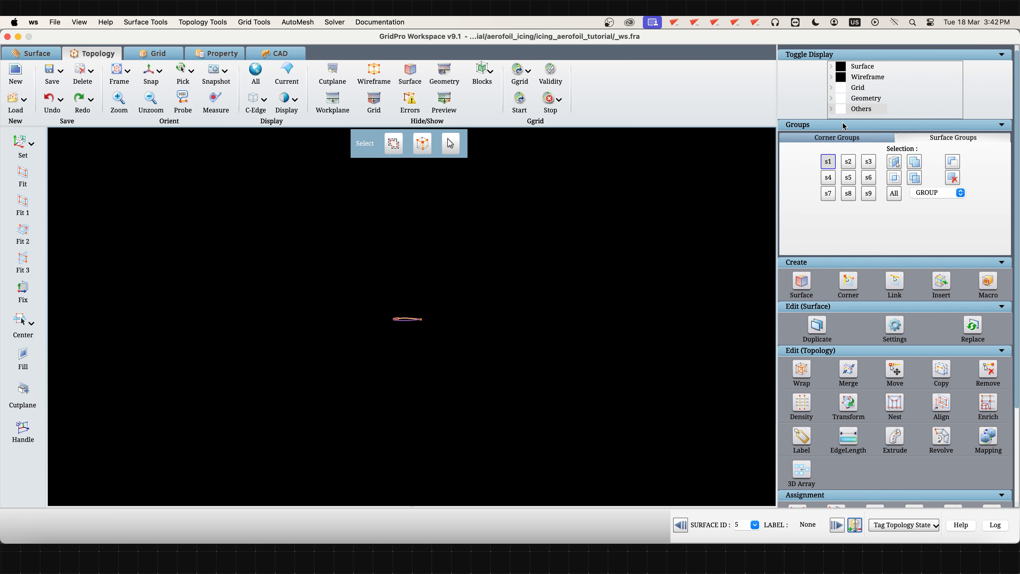
Collect the corners at the aerofoil's trailing edge in corner group c1
{"action": "left_click", "coordinate": [815, 164]}
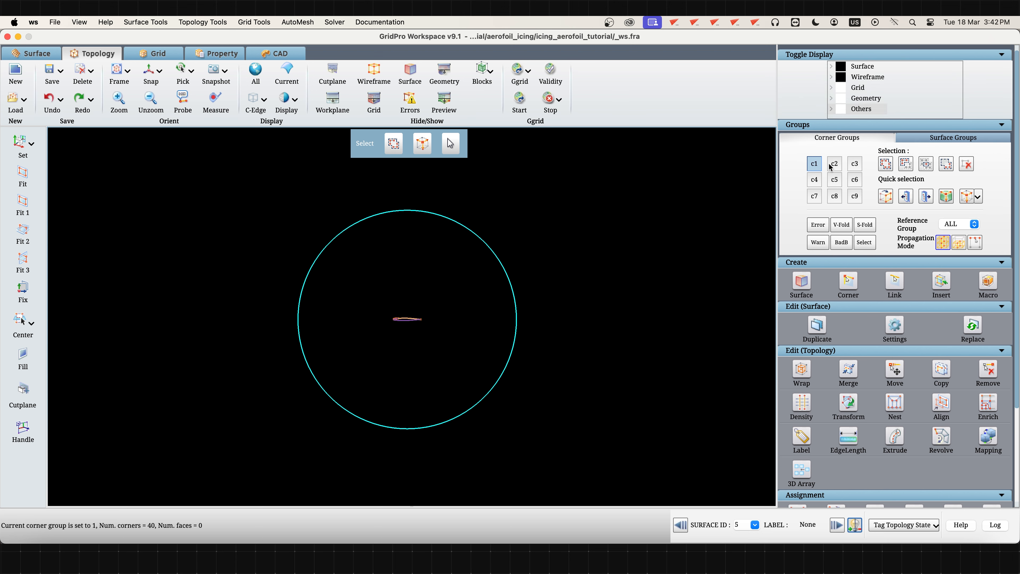
{"action": "left_click", "coordinate": [886, 164]}
{"action": "scroll", "coordinate": [535, 355], "scroll_direction": "up", "scroll_amount": 5}
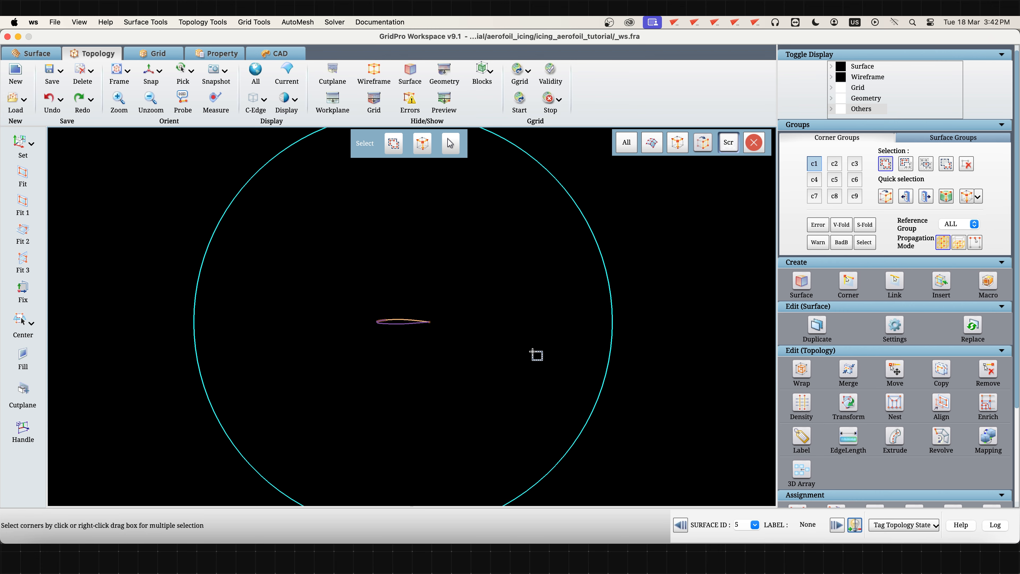
{"action": "scroll", "coordinate": [504, 370], "scroll_direction": "up", "scroll_amount": 3}
{"action": "right_click_drag", "start_coordinate": [513, 302], "coordinate": [446, 348]}
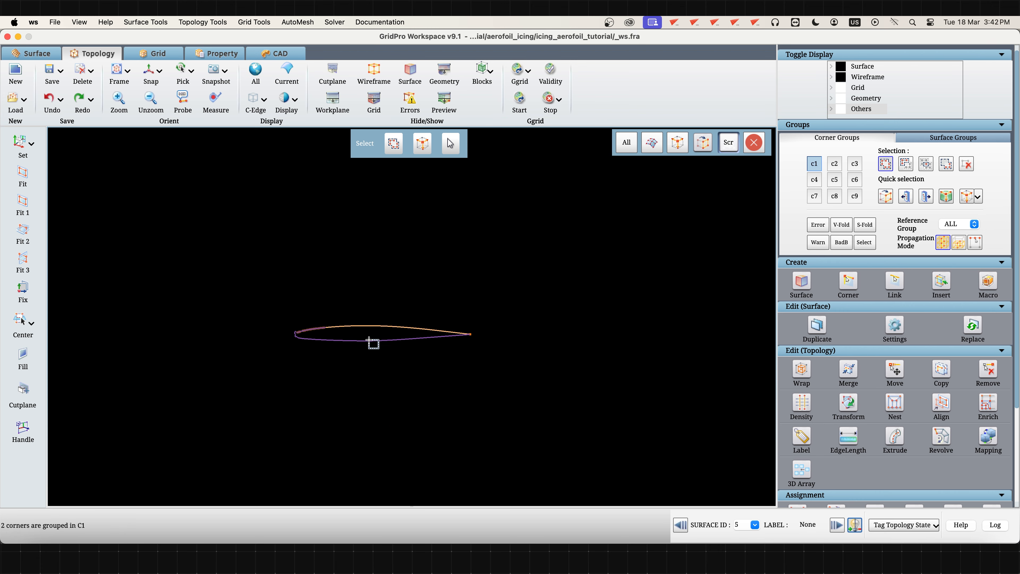
Fit the workplane to the trailing edge, orient it vertically across the chord, and move it downstream just outside the circular boundary
{"action": "left_click", "coordinate": [22, 203]}
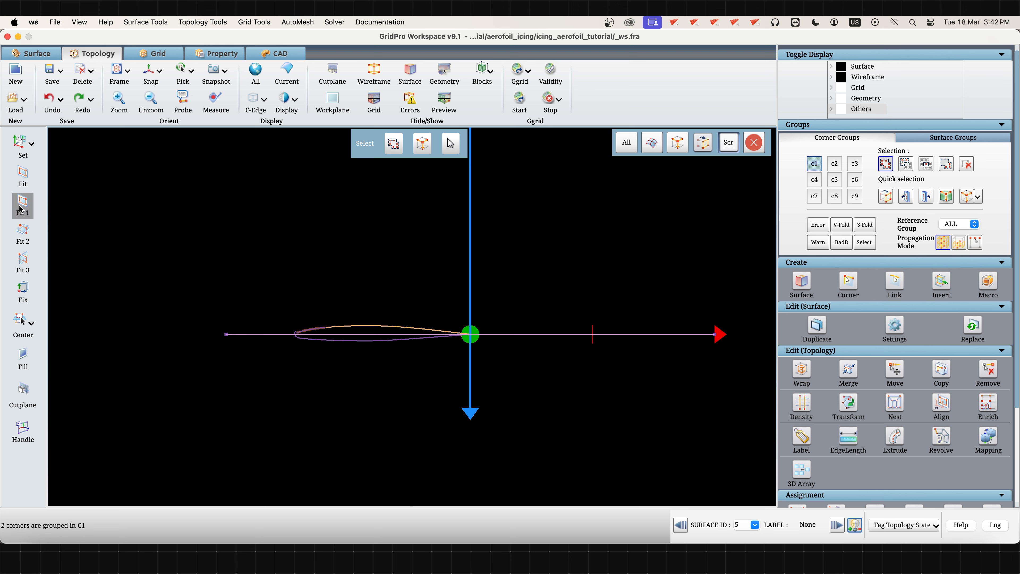
{"action": "left_click", "coordinate": [20, 209]}
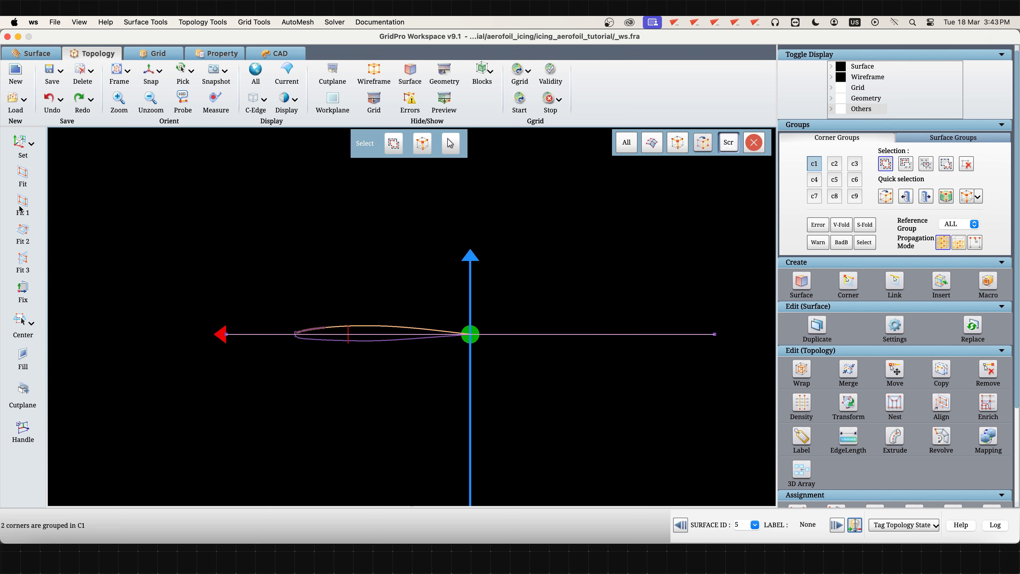
{"action": "left_click", "coordinate": [20, 209]}
{"action": "scroll", "coordinate": [290, 432], "scroll_direction": "down", "scroll_amount": 5}
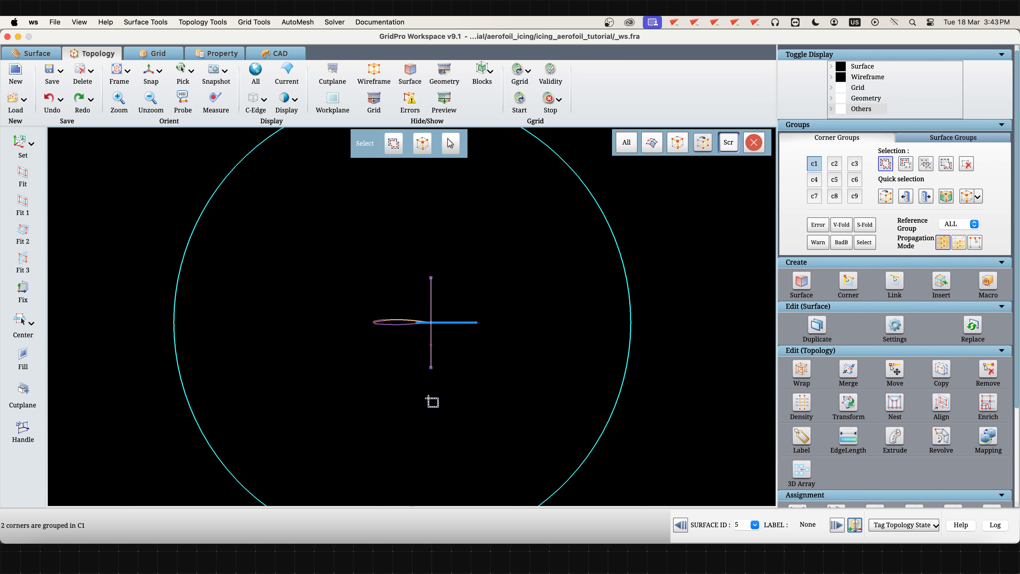
{"action": "right_click_drag", "start_coordinate": [494, 381], "coordinate": [393, 402]}
{"action": "left_click_drag", "start_coordinate": [364, 340], "coordinate": [572, 353]}
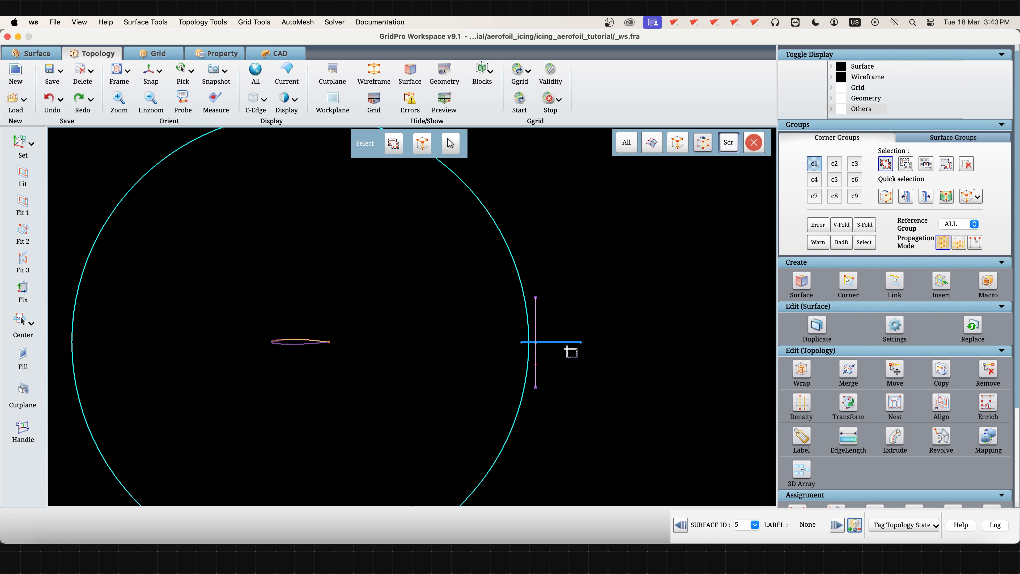
Copy the trailing-edge corner to the workplane with the On Workplane and Link options, and hide the workplane and its handle
{"action": "left_click", "coordinate": [942, 369]}
{"action": "left_click", "coordinate": [943, 492]}
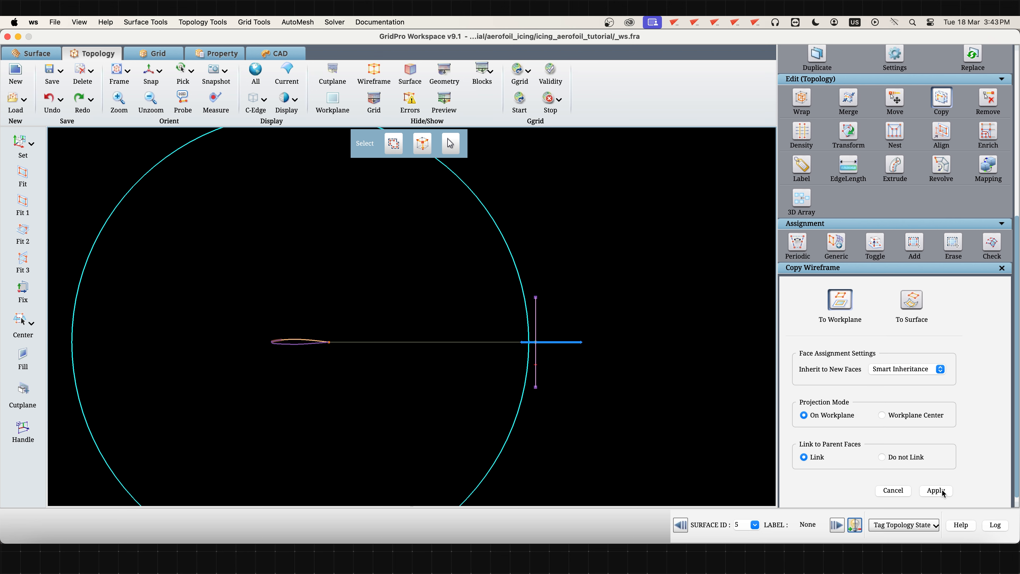
{"action": "left_click", "coordinate": [25, 429]}
{"action": "left_click", "coordinate": [333, 98]}
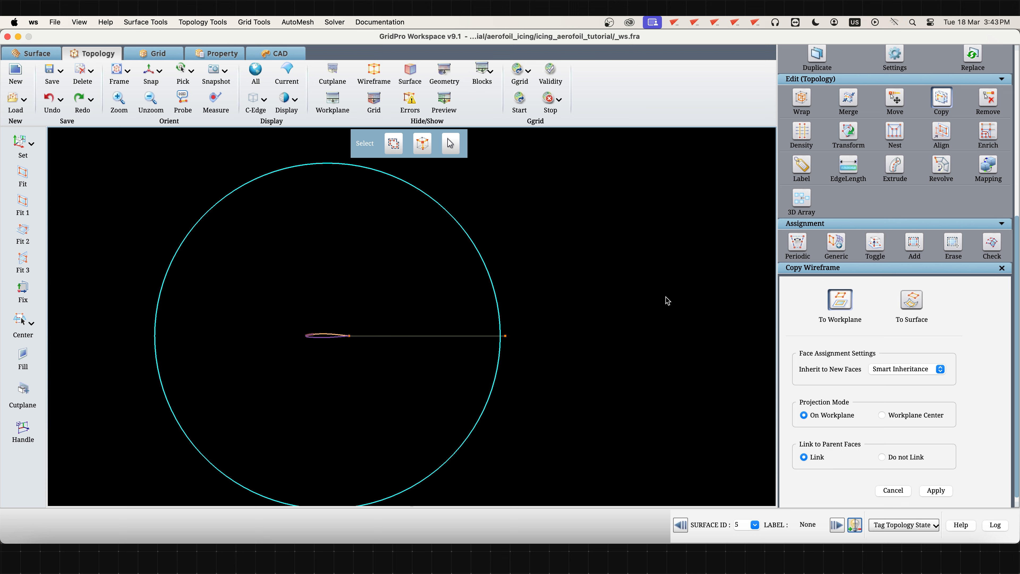
Convert the wireframe line behind the trailing edge to a surface, saving the output as horizontal_i_surf.lin
{"action": "scroll", "coordinate": [825, 237], "scroll_direction": "up", "scroll_amount": 5}
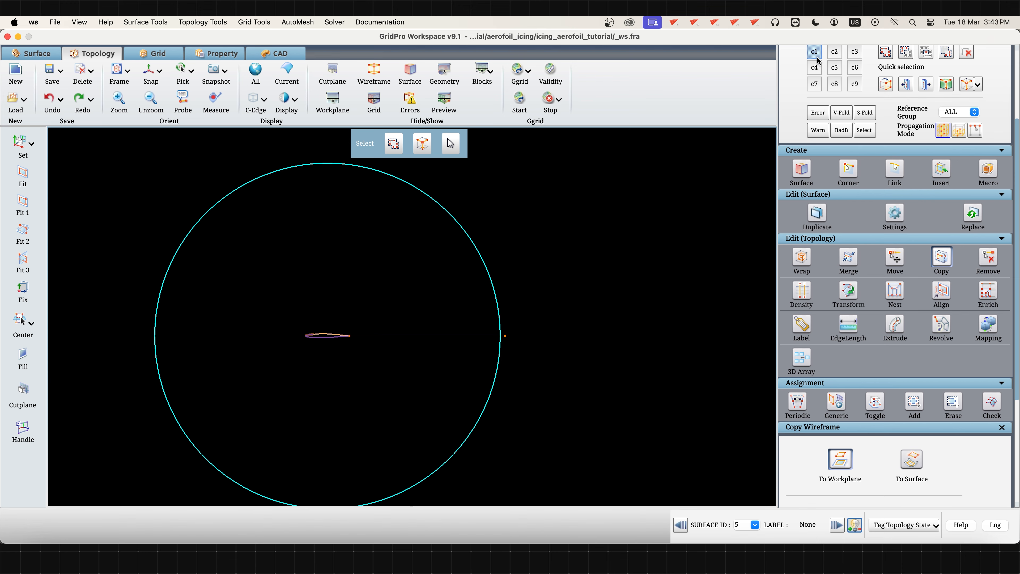
{"action": "scroll", "coordinate": [818, 60], "scroll_direction": "up", "scroll_amount": 3}
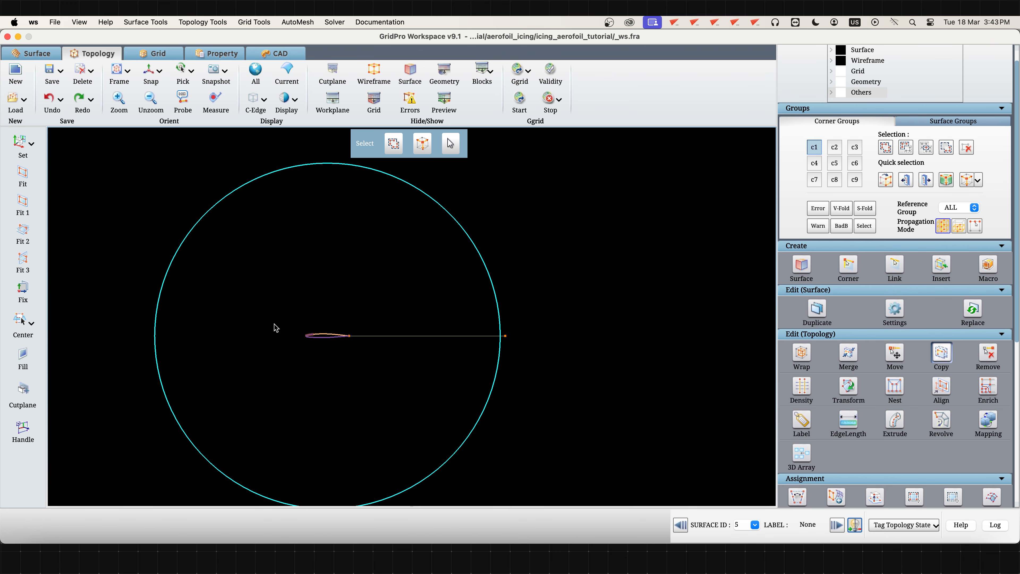
{"action": "left_click", "coordinate": [150, 23]}
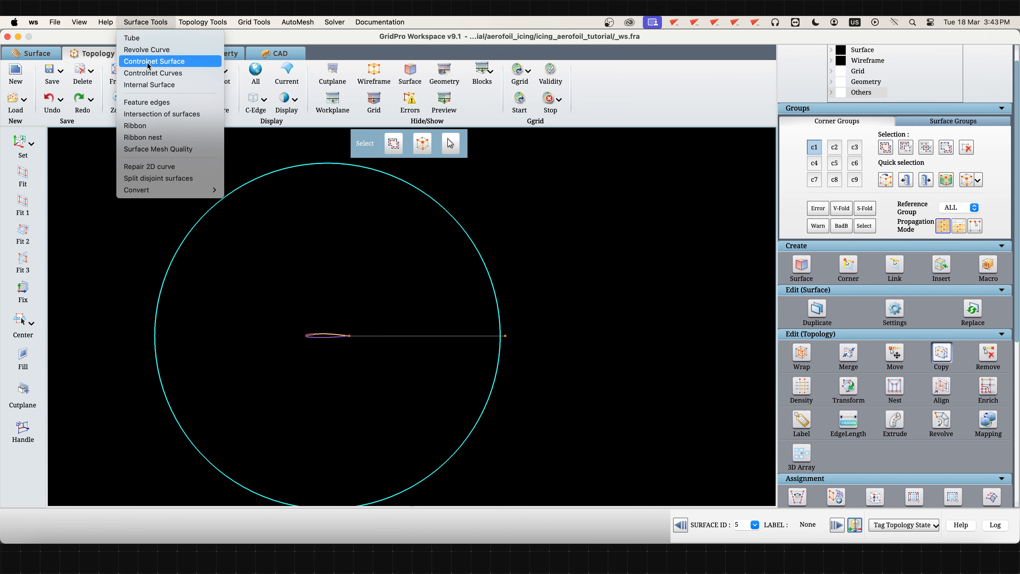
{"action": "mouse_move", "coordinate": [169, 191]}
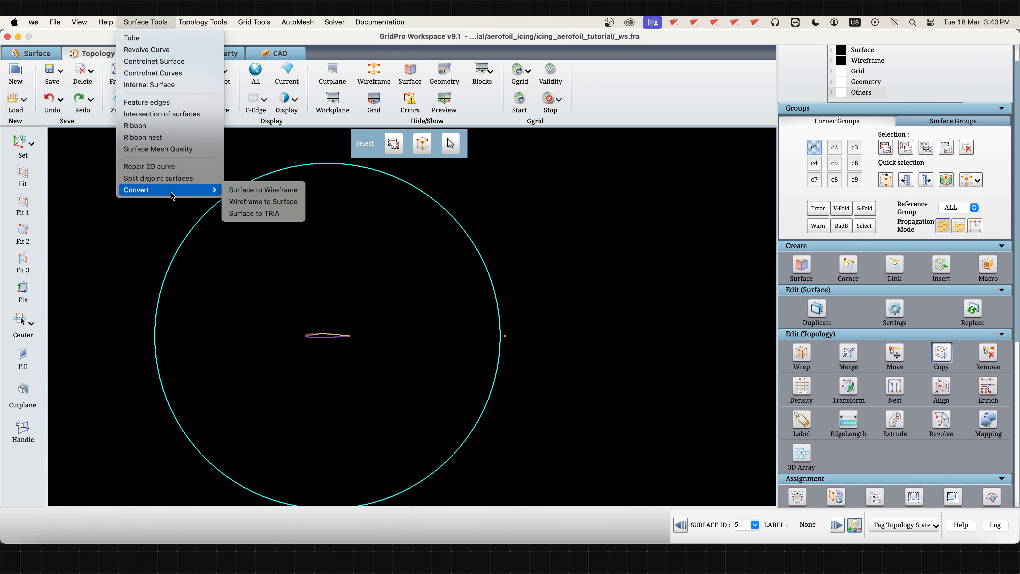
{"action": "left_click", "coordinate": [263, 202]}
{"action": "left_click", "coordinate": [716, 414]}
{"action": "left_click", "coordinate": [699, 427]}
{"action": "left_click", "coordinate": [700, 425]}
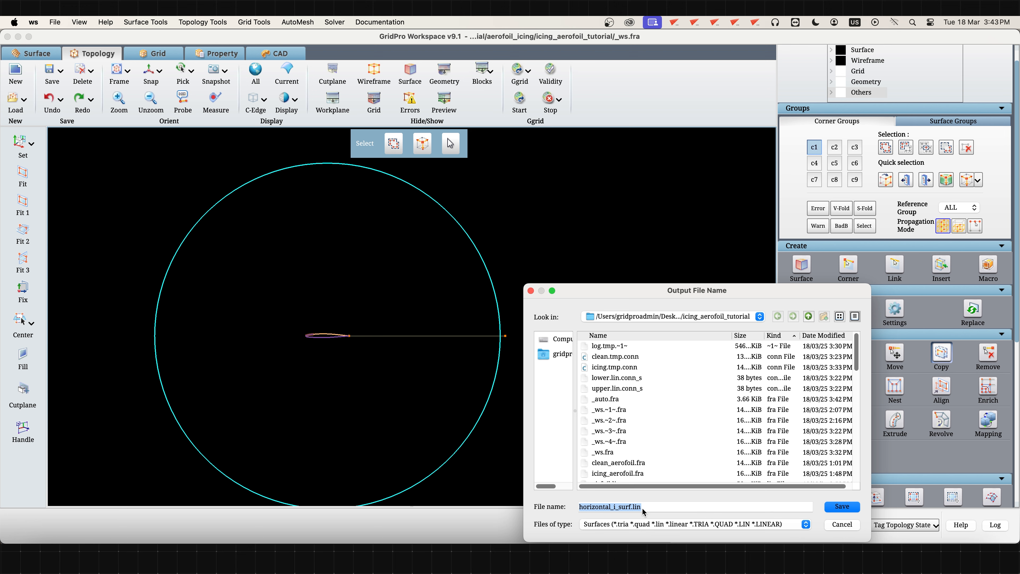
{"action": "left_click", "coordinate": [842, 508]}
{"action": "left_click", "coordinate": [752, 428]}
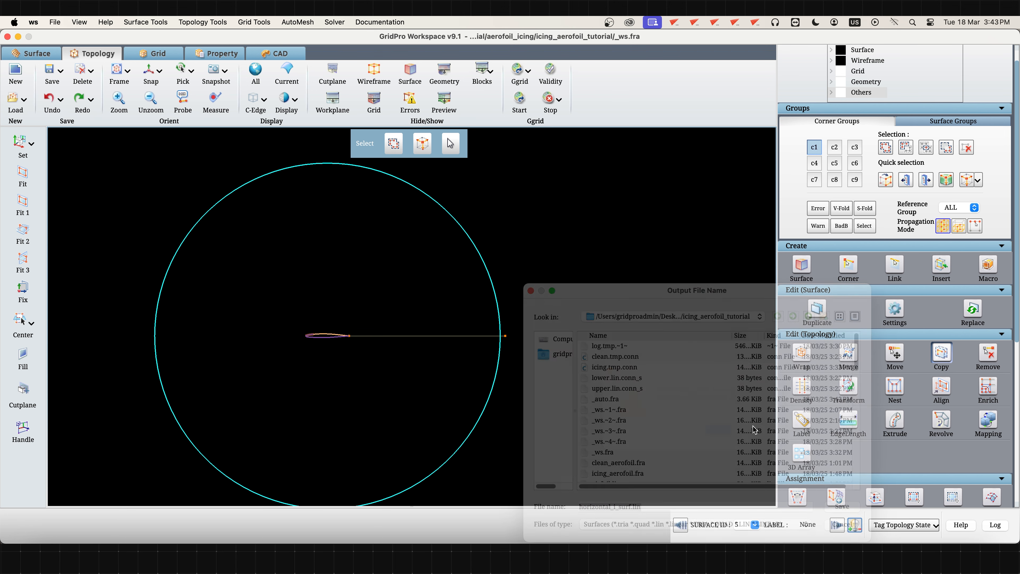
Switch to the workspace window with clean_aerofoil.fra, go to the surface environment and hide the topology wireframe around the iced aerofoil
{"action": "mouse_move", "coordinate": [770, 563]}
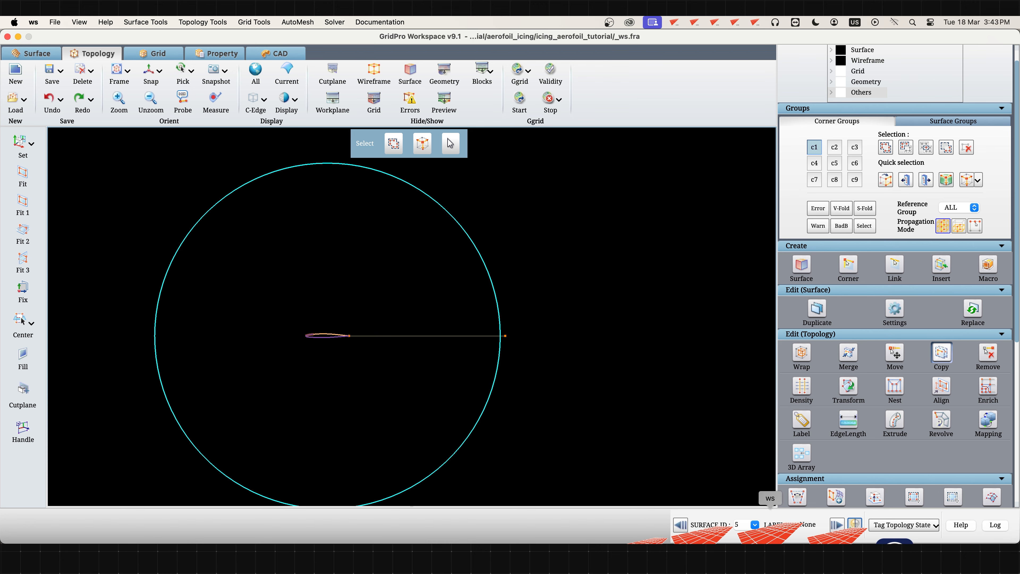
{"action": "left_click", "coordinate": [770, 534]}
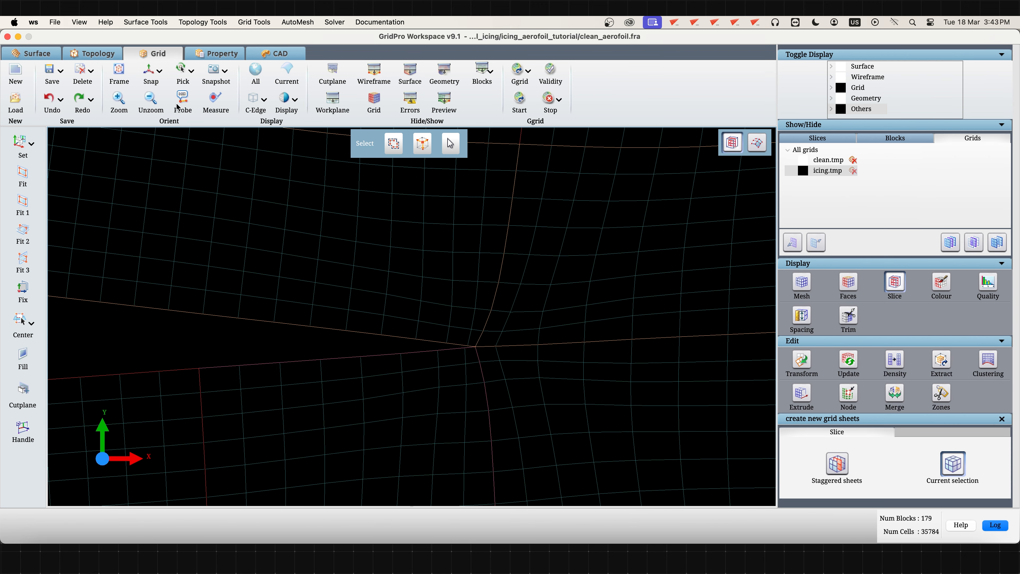
{"action": "left_click", "coordinate": [90, 53]}
{"action": "scroll", "coordinate": [328, 368], "scroll_direction": "up", "scroll_amount": 5}
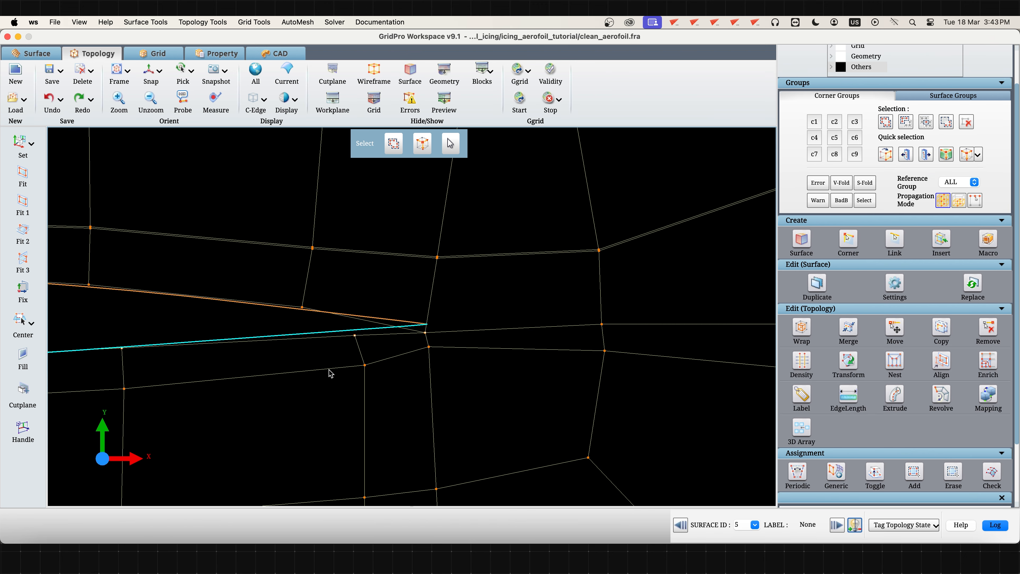
{"action": "scroll", "coordinate": [272, 383], "scroll_direction": "down", "scroll_amount": 5}
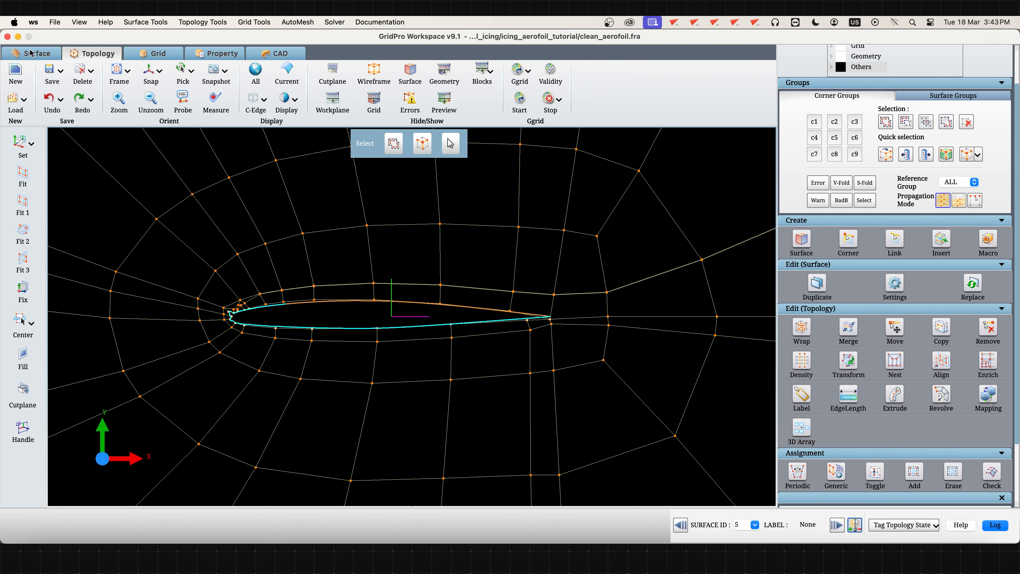
{"action": "left_click", "coordinate": [36, 53]}
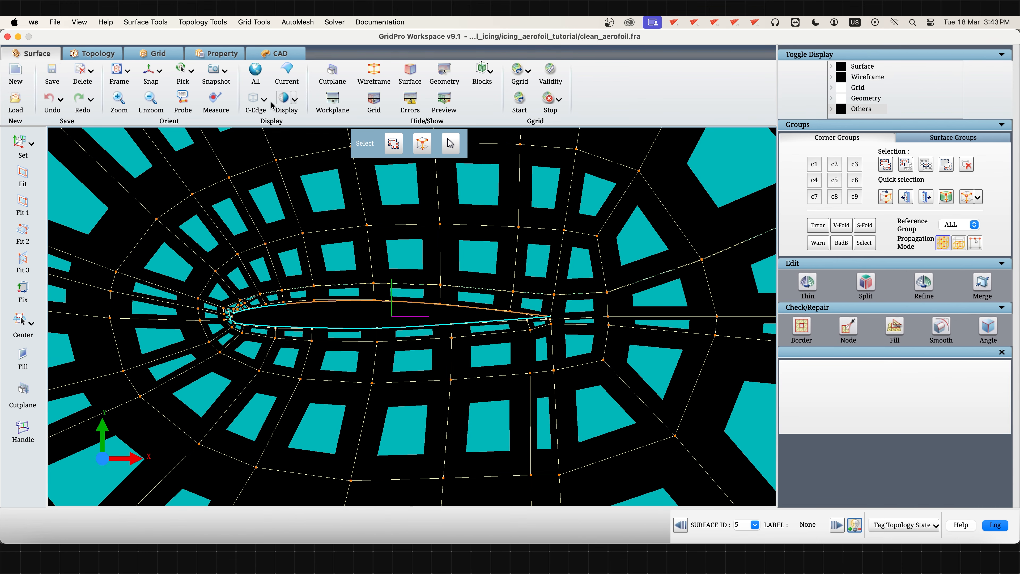
{"action": "left_click", "coordinate": [374, 76]}
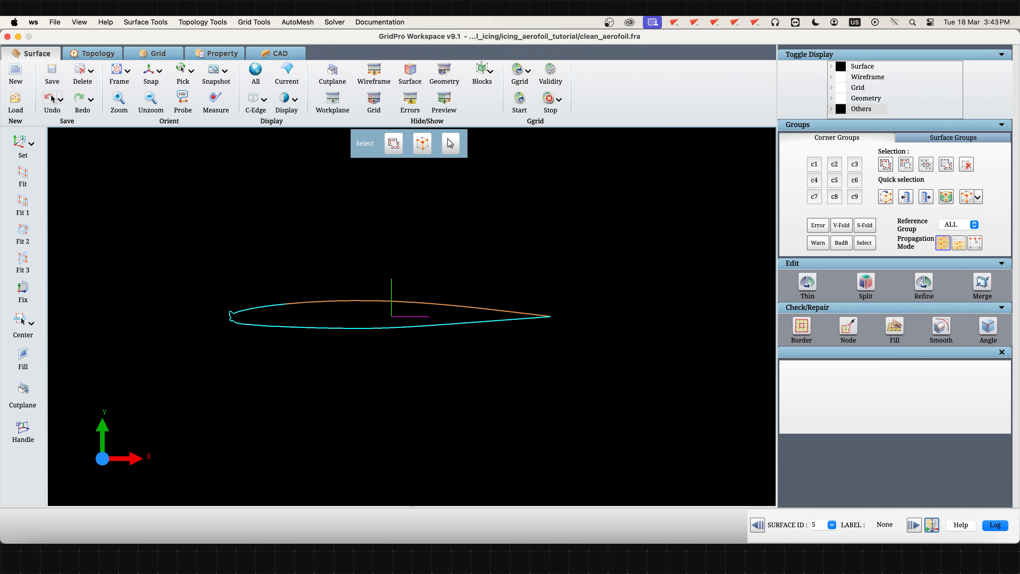
Load the surface file horizontal_i_surf.lin
{"action": "left_click", "coordinate": [15, 99]}
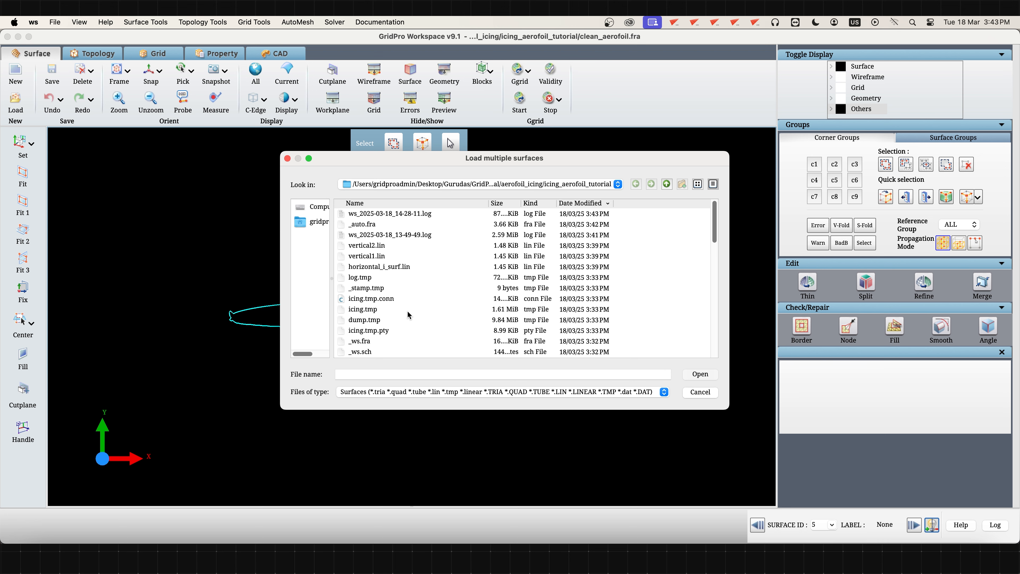
{"action": "type", "text": "hori"}
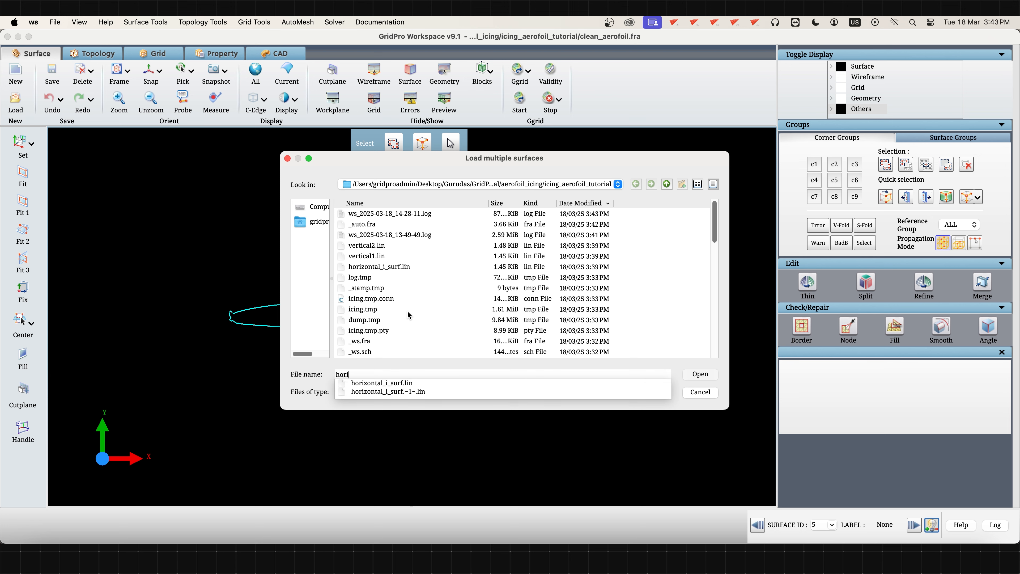
{"action": "left_click", "coordinate": [420, 383]}
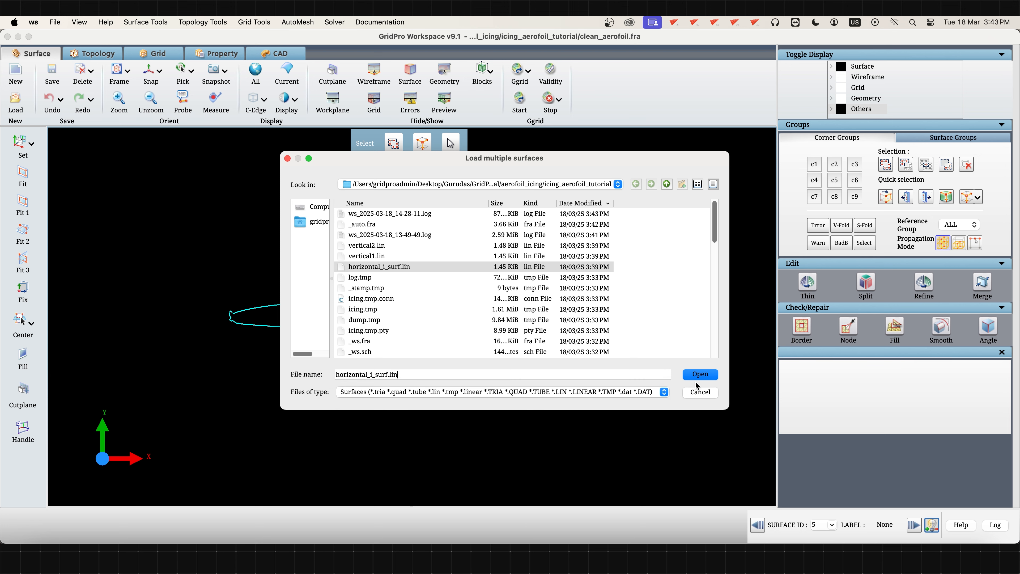
{"action": "left_click", "coordinate": [699, 375]}
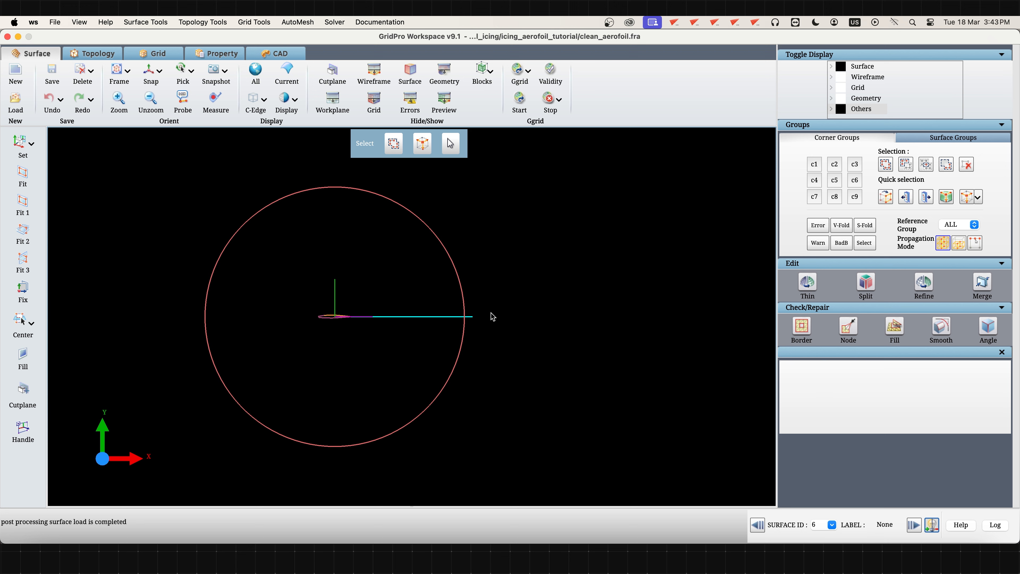
Check the horizontal surface from the trailing edge to beyond the outer circle and load the surface file vertical1.lin
{"action": "left_click", "coordinate": [843, 114]}
{"action": "left_click_drag", "start_coordinate": [318, 300], "coordinate": [371, 340]}
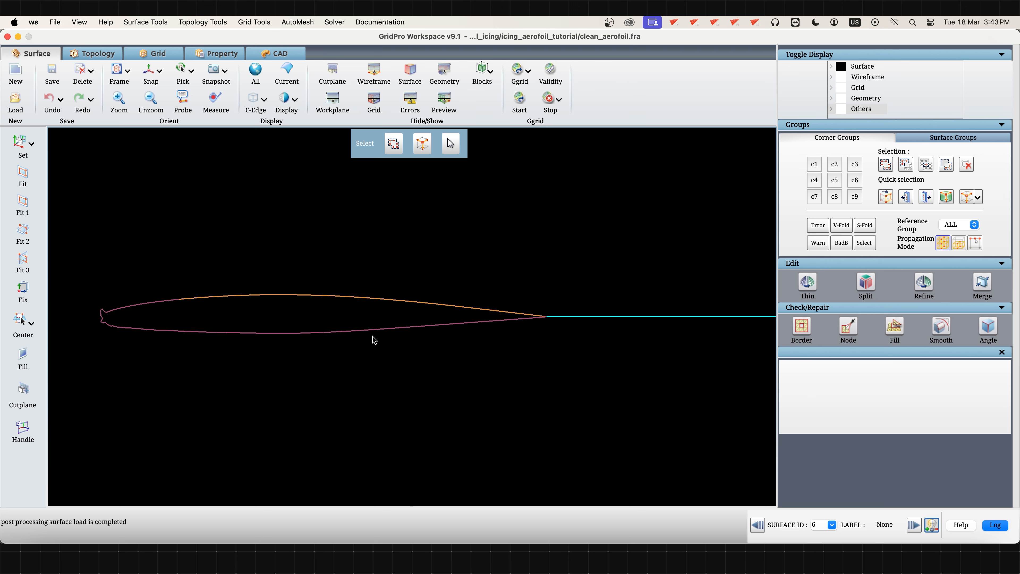
{"action": "scroll", "coordinate": [660, 356], "scroll_direction": "down", "scroll_amount": 8}
{"action": "middle_click_drag", "start_coordinate": [659, 356], "coordinate": [244, 353]}
{"action": "scroll", "coordinate": [525, 362], "scroll_direction": "down", "scroll_amount": 5}
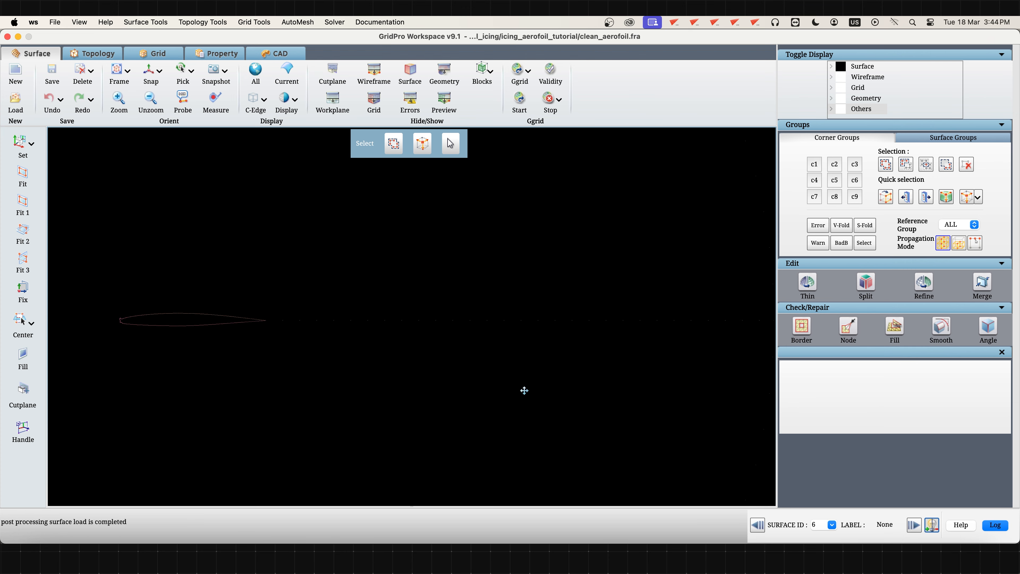
{"action": "middle_click_drag", "start_coordinate": [451, 425], "coordinate": [451, 438]}
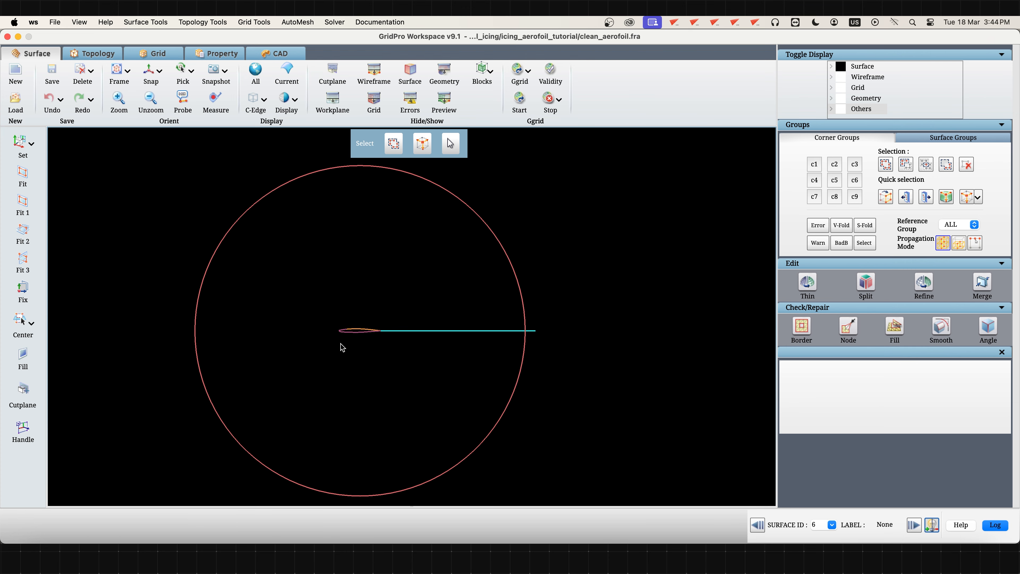
{"action": "left_click", "coordinate": [15, 100]}
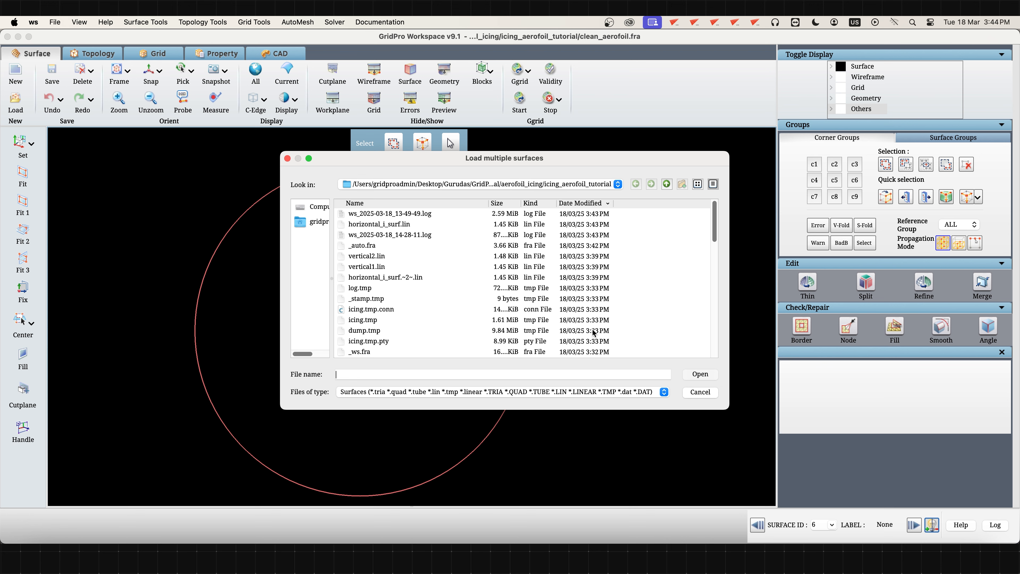
{"action": "type", "text": "ve"}
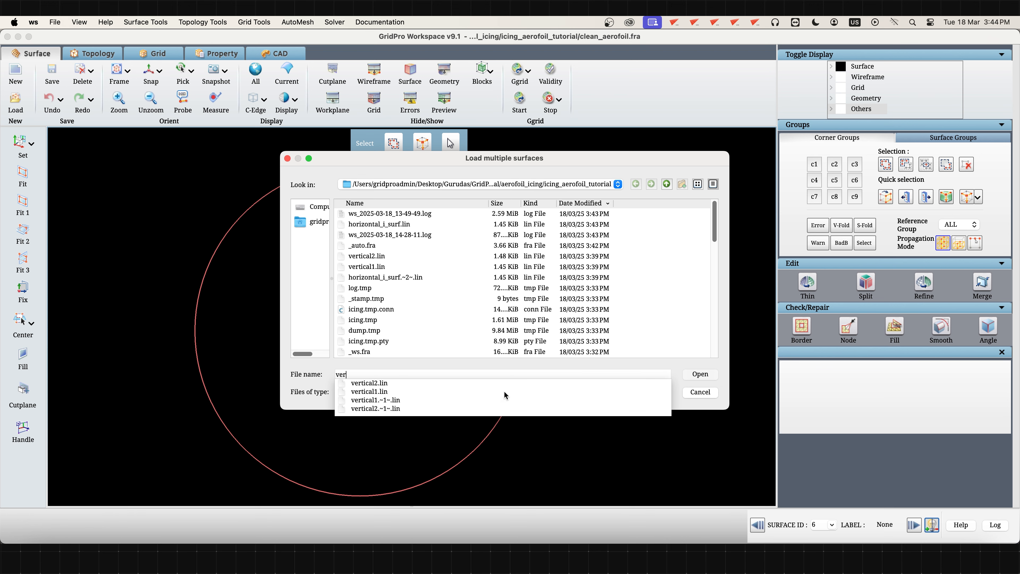
{"action": "type", "text": "r"}
{"action": "left_click", "coordinate": [504, 393]}
{"action": "left_click", "coordinate": [699, 374]}
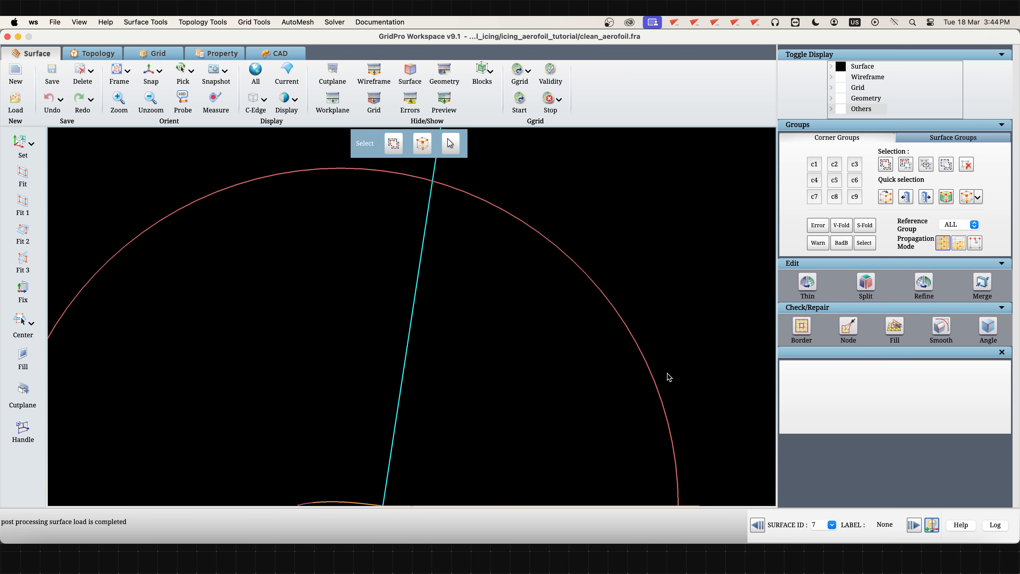
Load the surface file vertical2.lin and return to the topology environment to see the wireframe with the new surfaces
{"action": "left_click", "coordinate": [20, 115]}
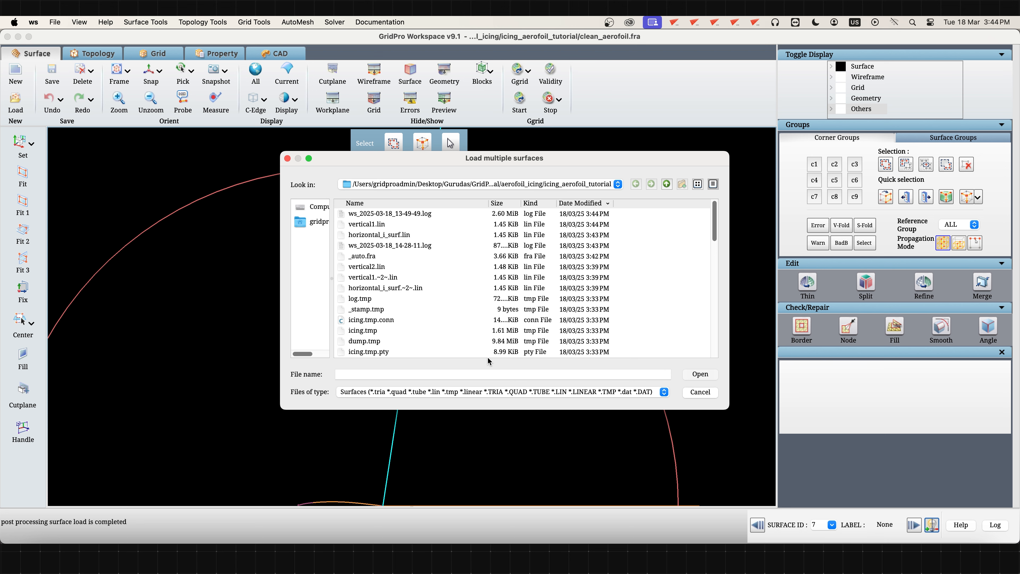
{"action": "type", "text": "verti"}
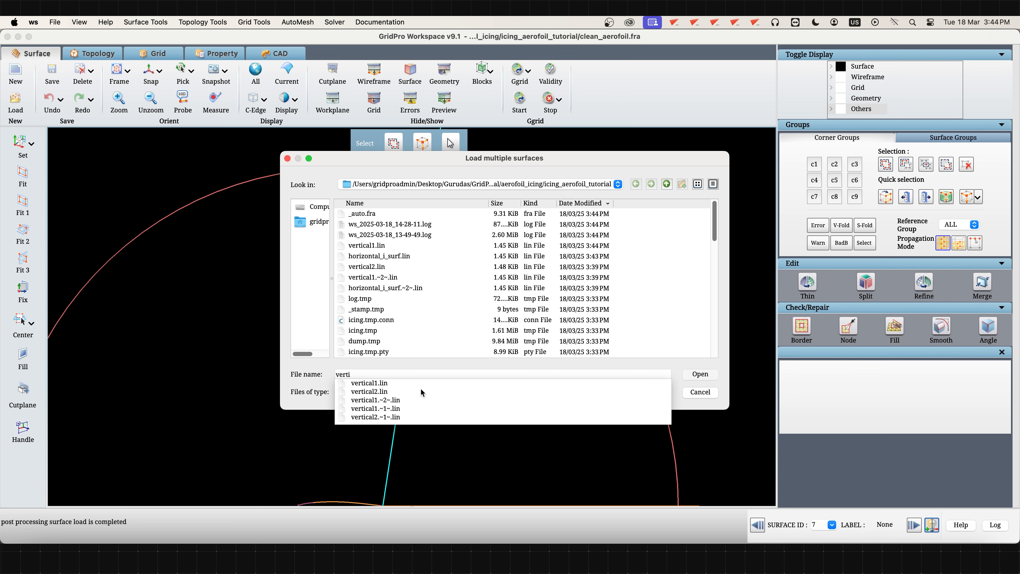
{"action": "left_click", "coordinate": [369, 392]}
{"action": "left_click", "coordinate": [686, 374]}
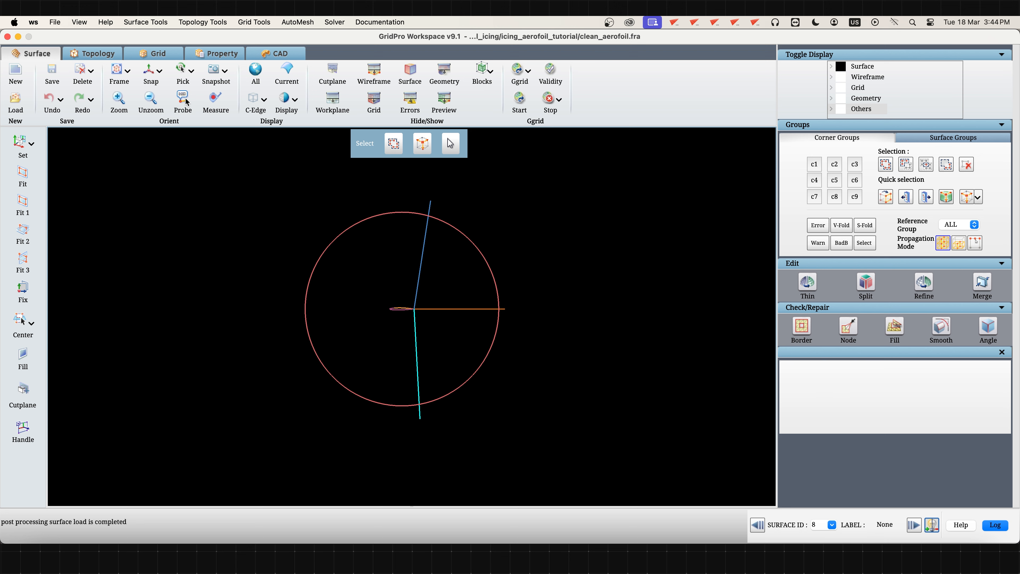
{"action": "left_click", "coordinate": [105, 56]}
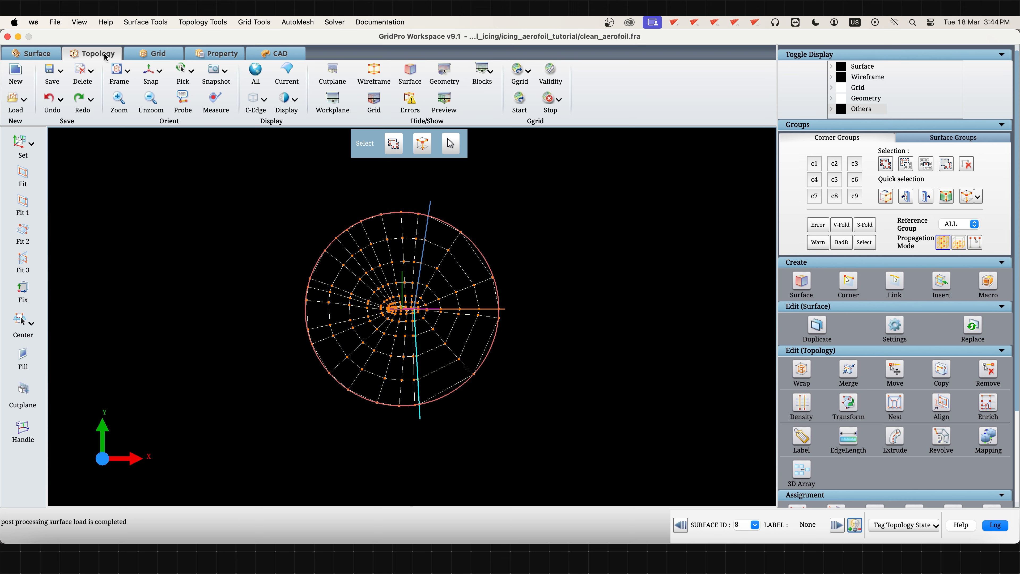
{"action": "scroll", "coordinate": [581, 332], "scroll_direction": "up", "scroll_amount": 3}
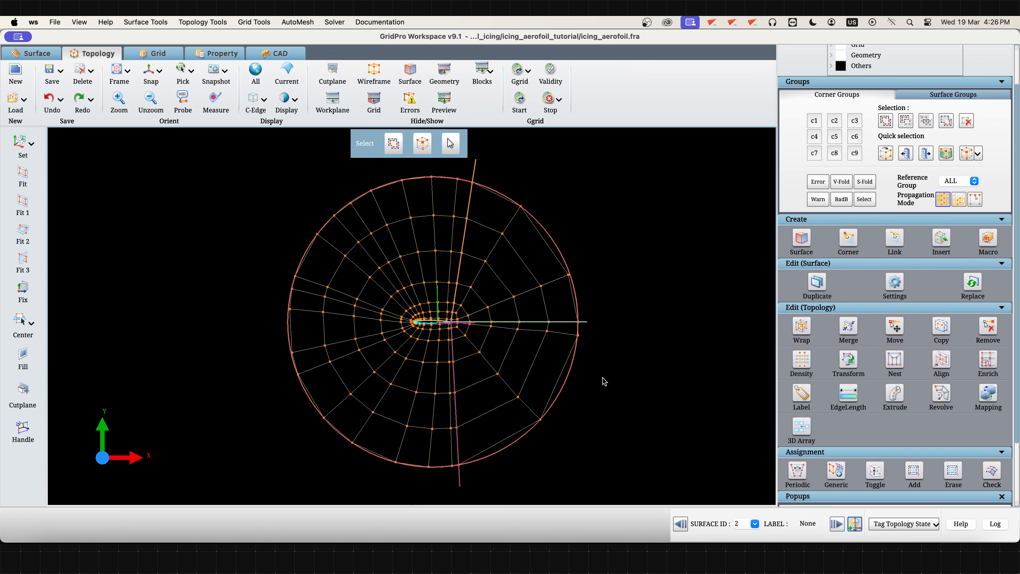
Switch to Finder and open the doc folder inside the GridPro installation folder
{"action": "left_click", "coordinate": [54, 532]}
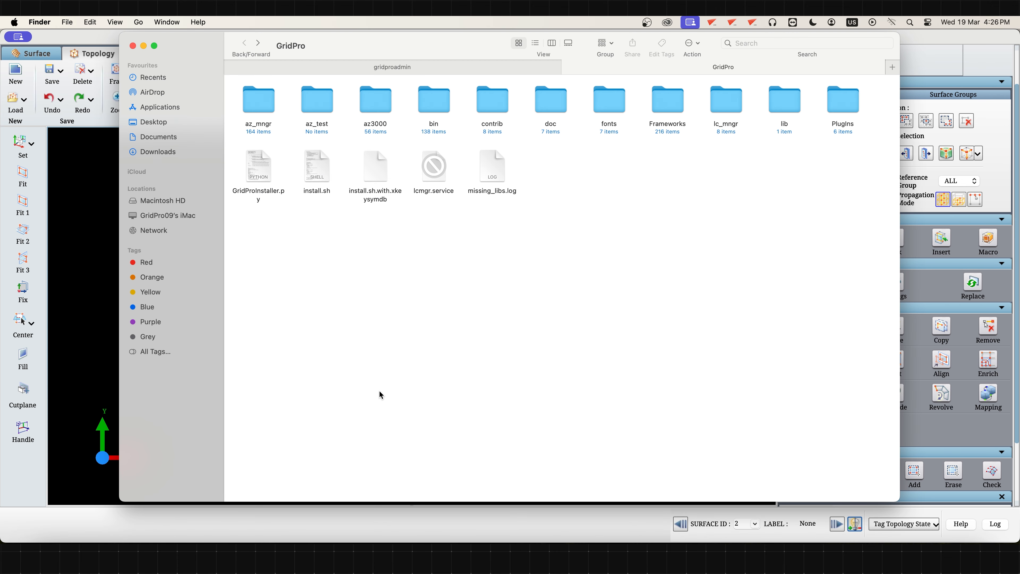
{"action": "double_click", "coordinate": [546, 104]}
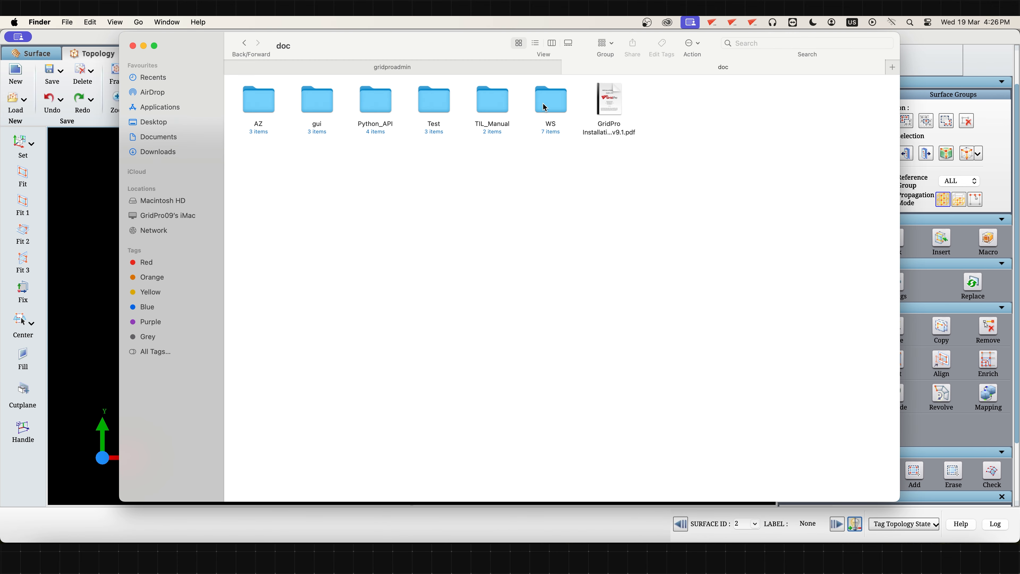